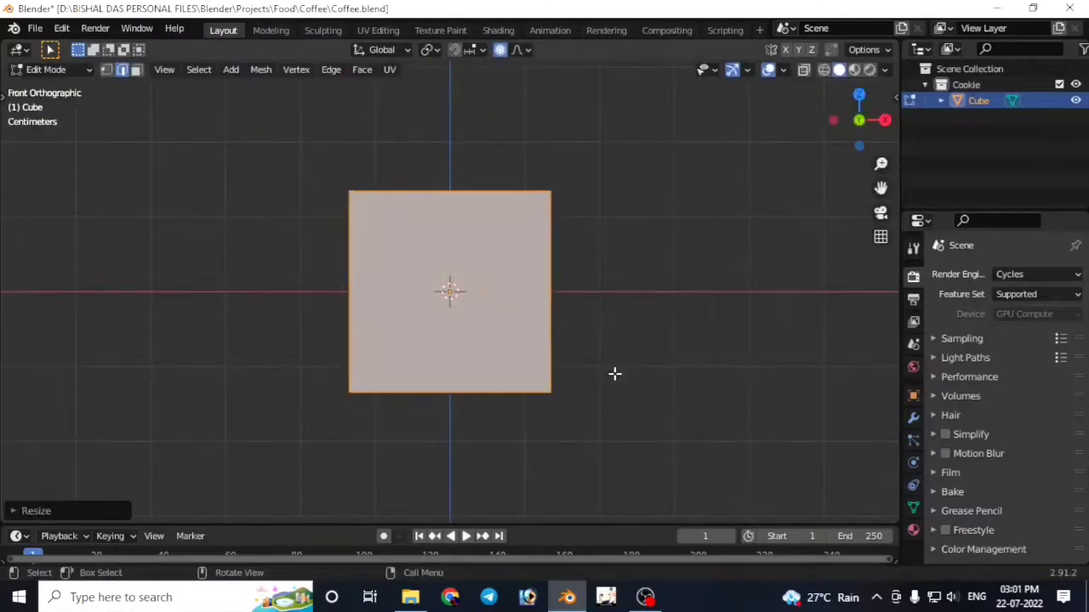
Step: Stretch the cube taller in Z and widen its top face to taper the mug body
click(653, 325)
middle_drag(653, 325, 477, 167)
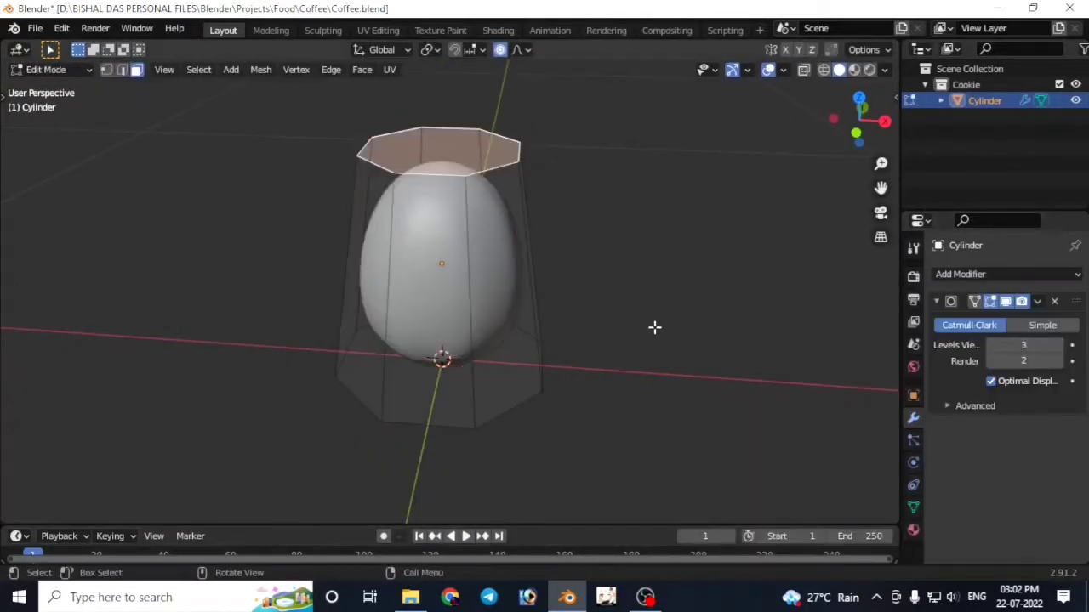
key(s)
click(647, 314)
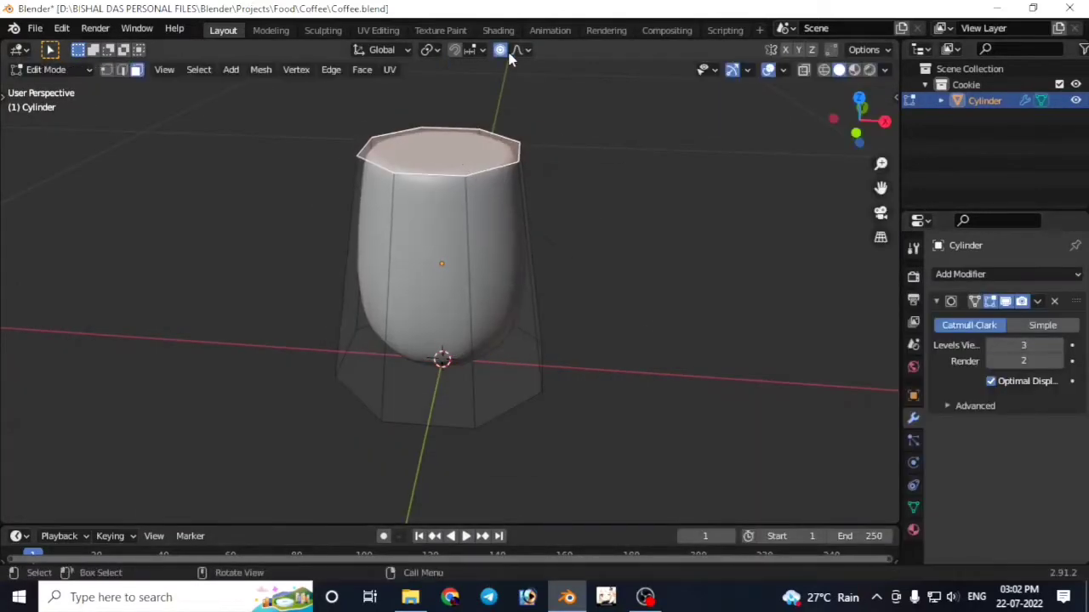
key(o)
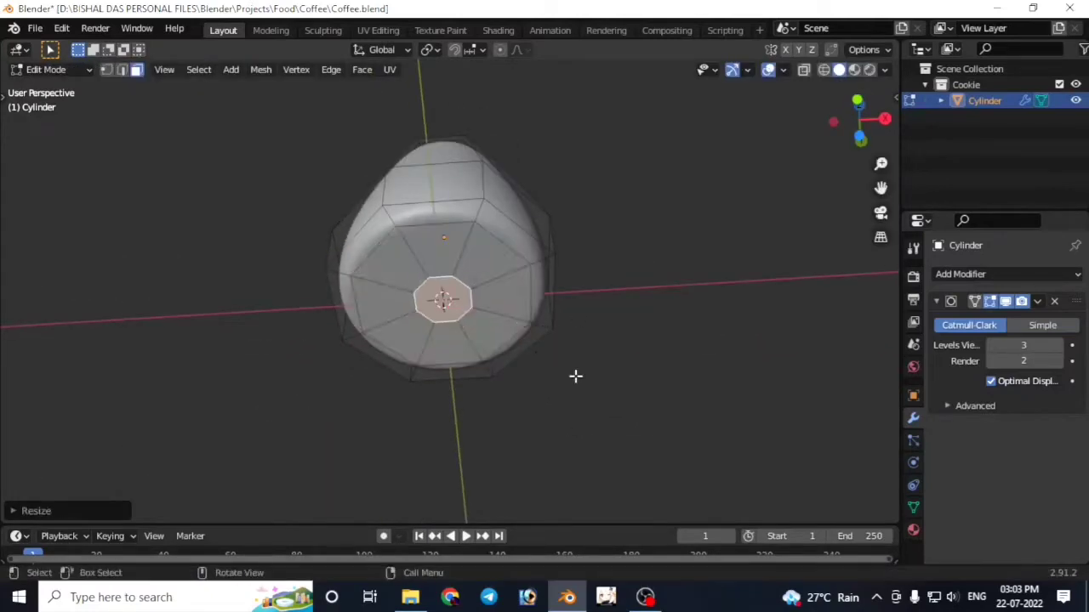
alt+middle_drag(572, 358, 579, 389)
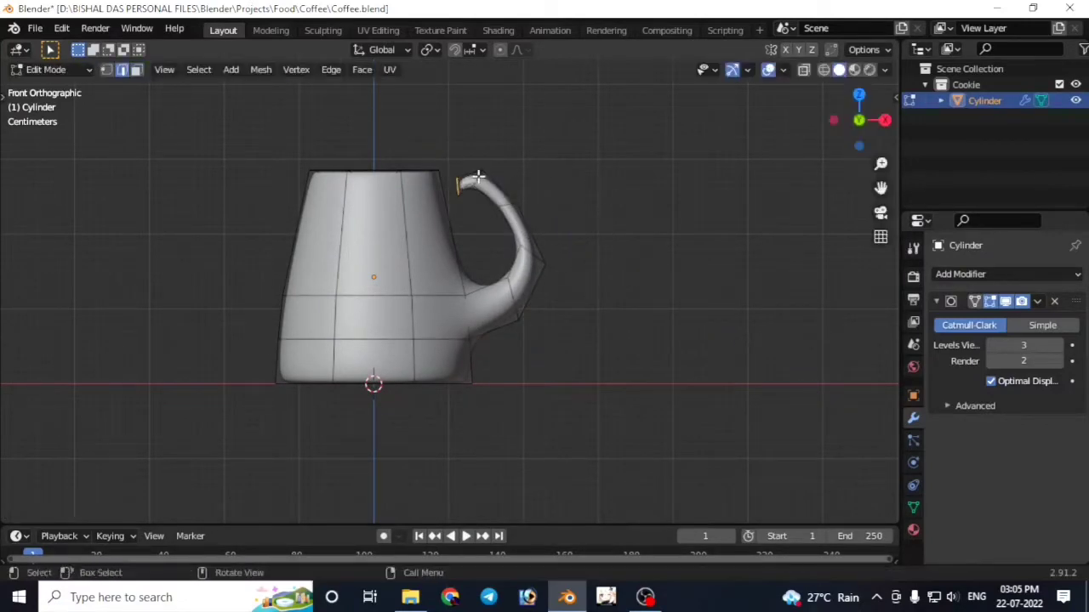
Step: Rotate the handle tip about the Y axis and edge-slide a loop so the handle reaches the rim
scroll(479, 176, up, 2)
key(r)
key(y)
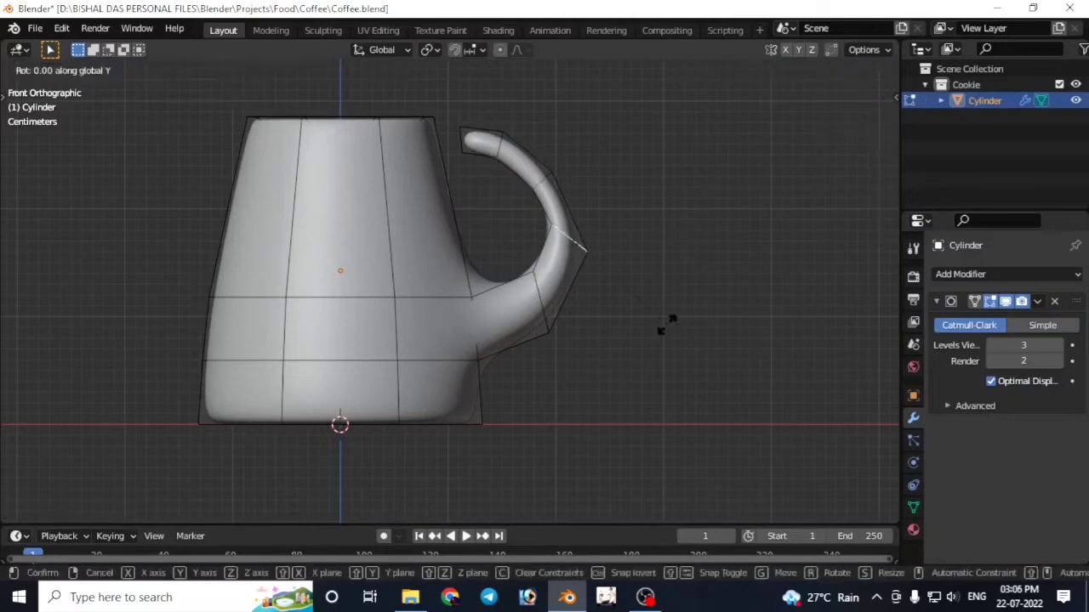
mouse_move(526, 354)
middle_down()
mouse_move(455, 403)
mouse_move(517, 198)
middle_up()
click(506, 209)
Step: Return to Object Mode and apply the Subdivision modifier to the mug mesh
key(Tab)
key(Tab)
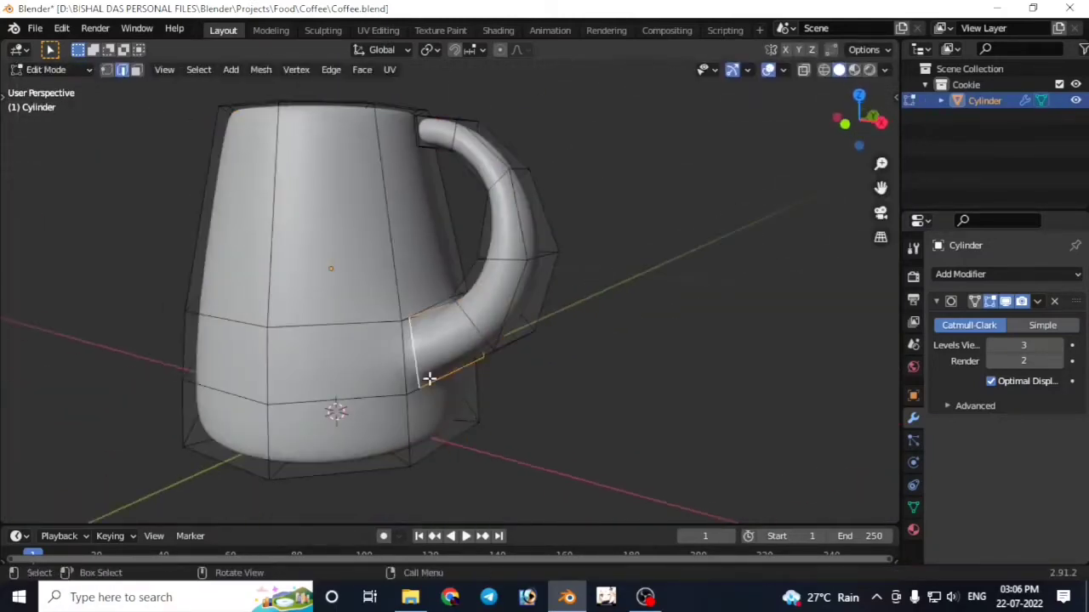
key(Tab)
scroll(522, 453, down, 2)
middle_drag(521, 453, 554, 377)
key(Tab)
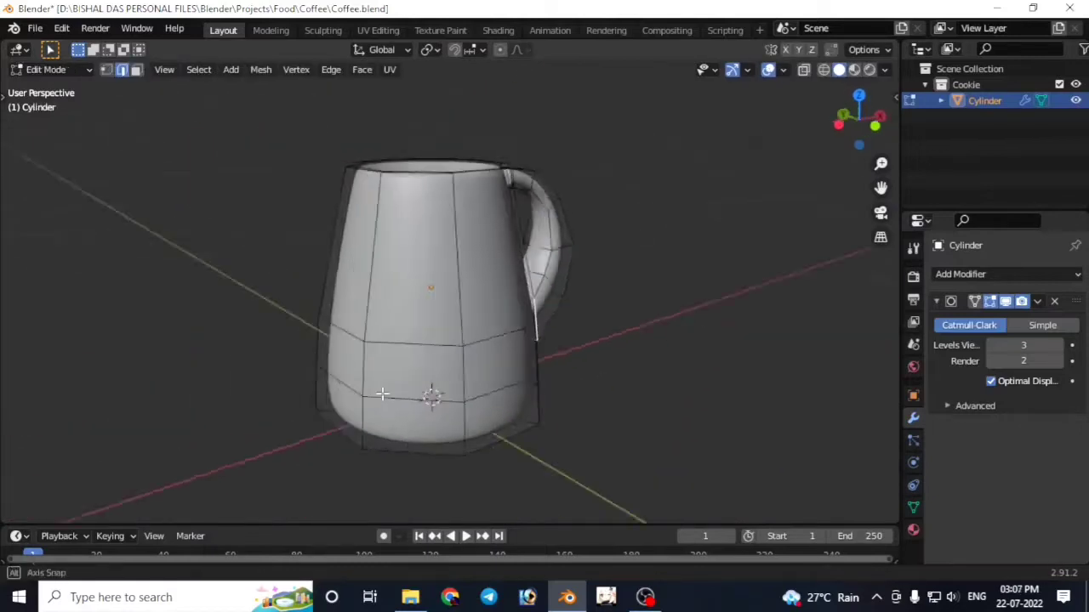
key(Tab)
key(ctrl+a)
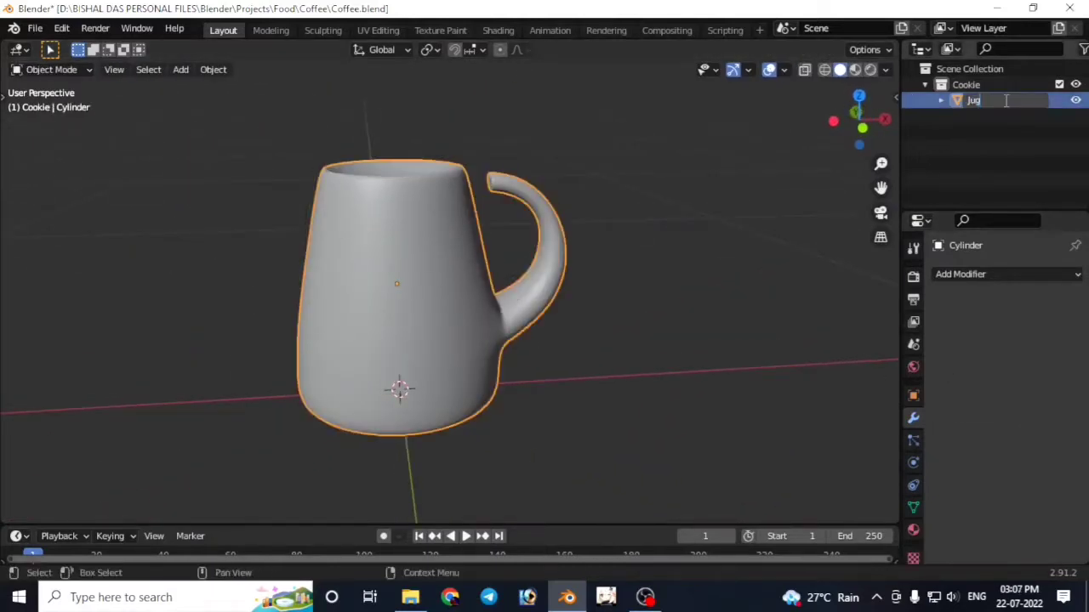
Step: Add a cylinder, then shrink it and turn it on its side against the jug's left side
key(shift+a)
click(620, 279)
middle_drag(620, 280, 656, 382)
key(s)
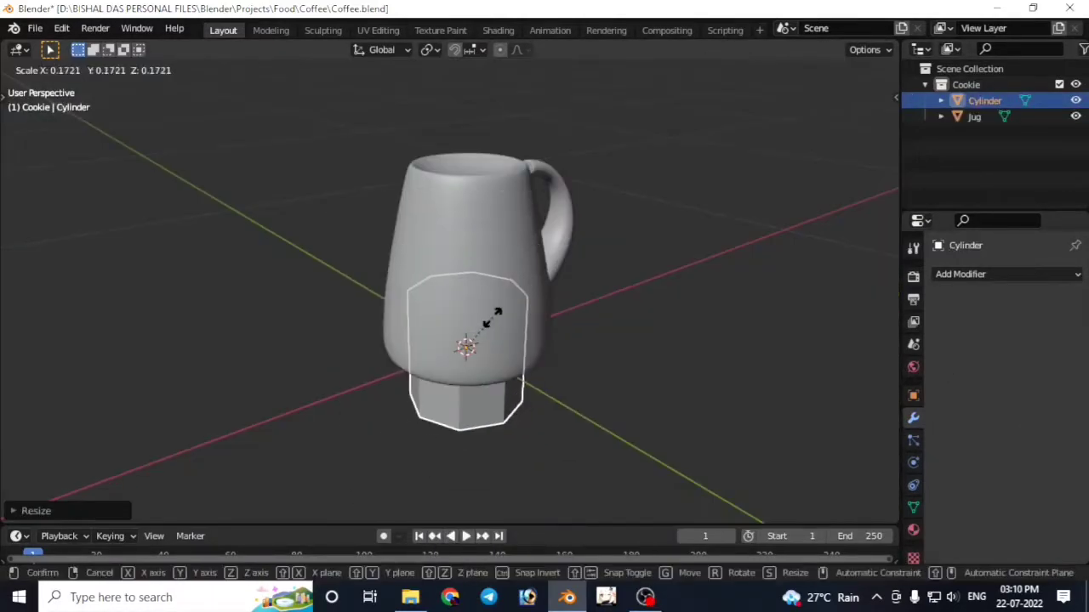
click(557, 408)
middle_drag(558, 408, 559, 341)
key(s)
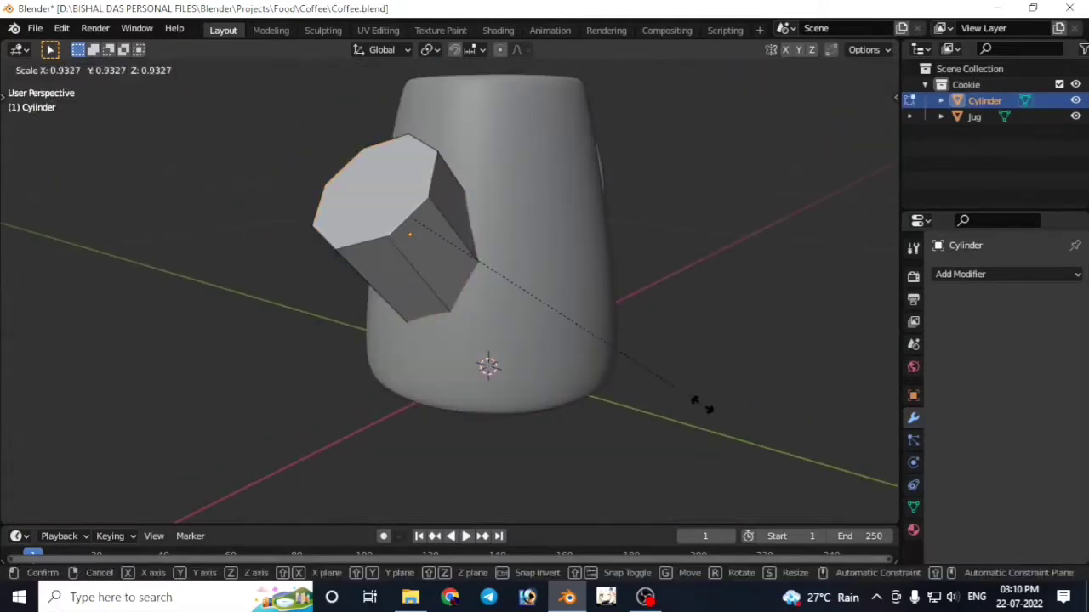
click(705, 408)
key(Tab)
Step: Give the cylinder level 3 subdivision with Ctrl+3 and delete its outer end face
key(Tab)
key(s)
click(461, 376)
middle_drag(462, 377, 586, 369)
key(KP_1)
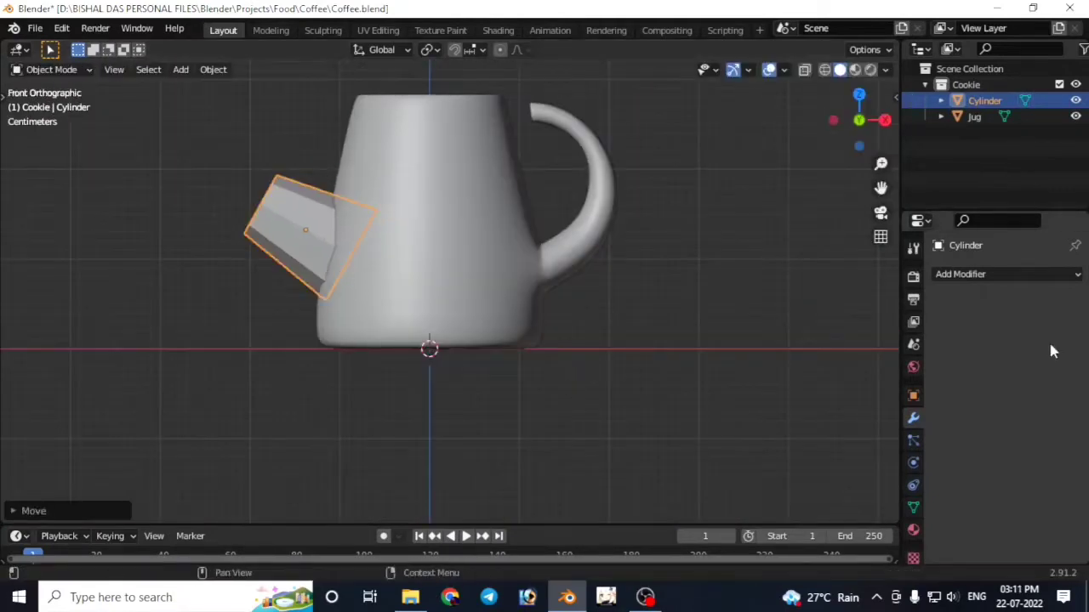
key(ctrl+3)
key(Tab)
middle_drag(696, 388, 341, 281)
key(x)
click(341, 299)
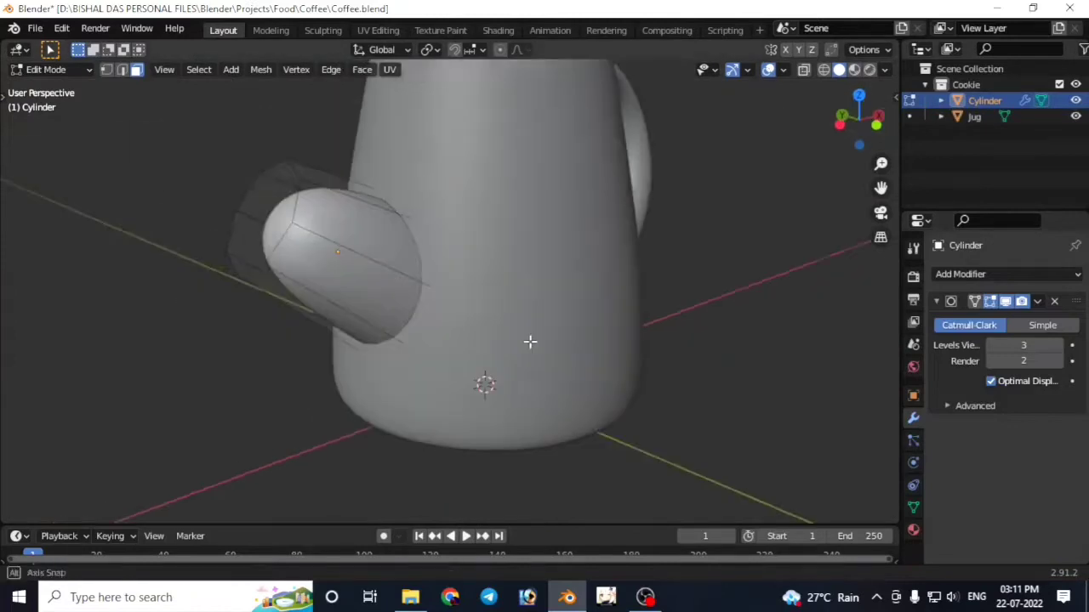
click(1075, 116)
key(2)
Step: Extrude the cylinder's open end in sections and angle them upward into a rough spout
key(s)
click(1075, 117)
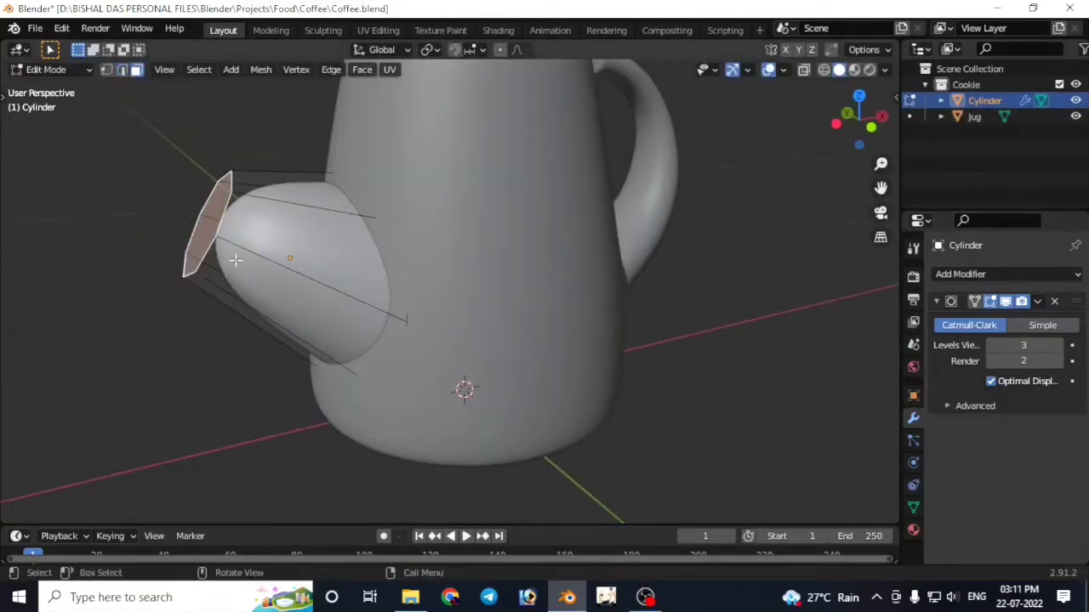
key(e)
click(306, 302)
key(s)
right_click(372, 348)
mouse_move(372, 348)
middle_down()
mouse_move(430, 359)
mouse_move(431, 407)
middle_up()
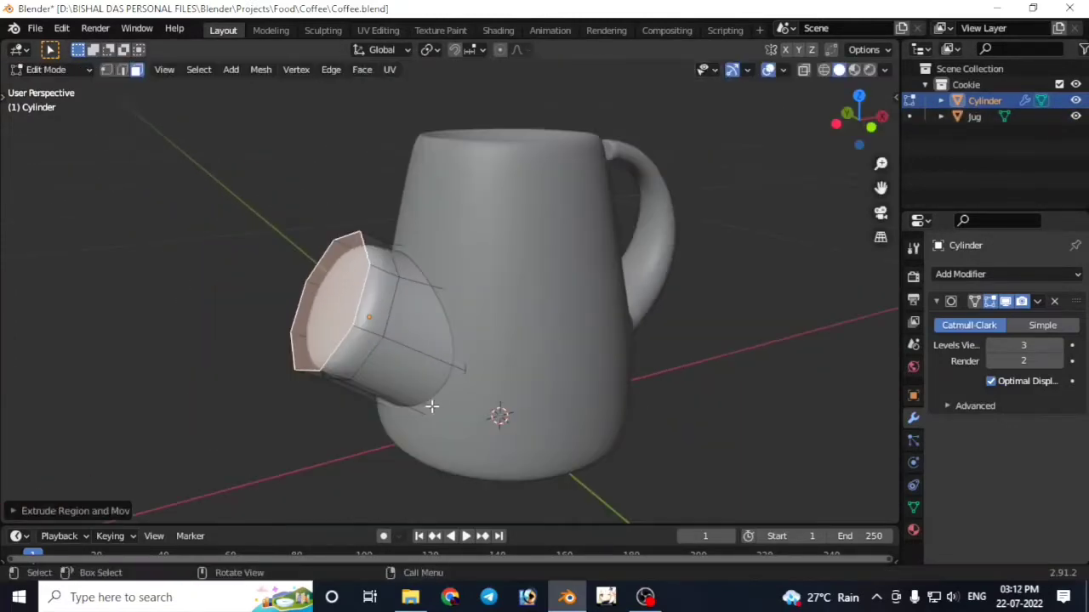
key(s)
click(425, 393)
key(KP_1)
key(g)
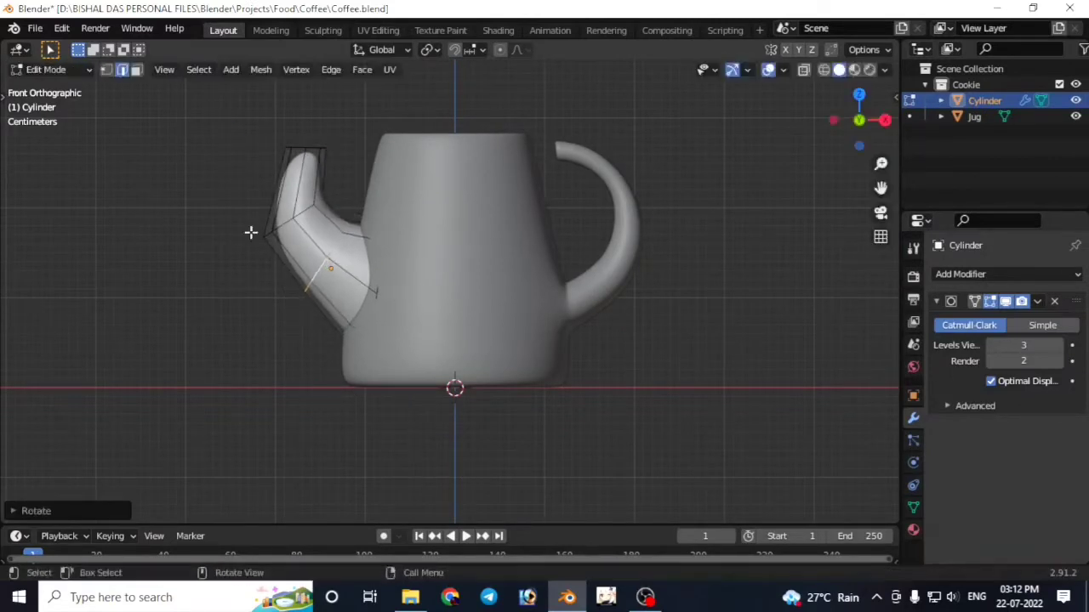
Step: Position the spout end and narrow its tip and ring by scaling
click(483, 292)
middle_drag(483, 292, 343, 272)
key(KP_1)
key(s)
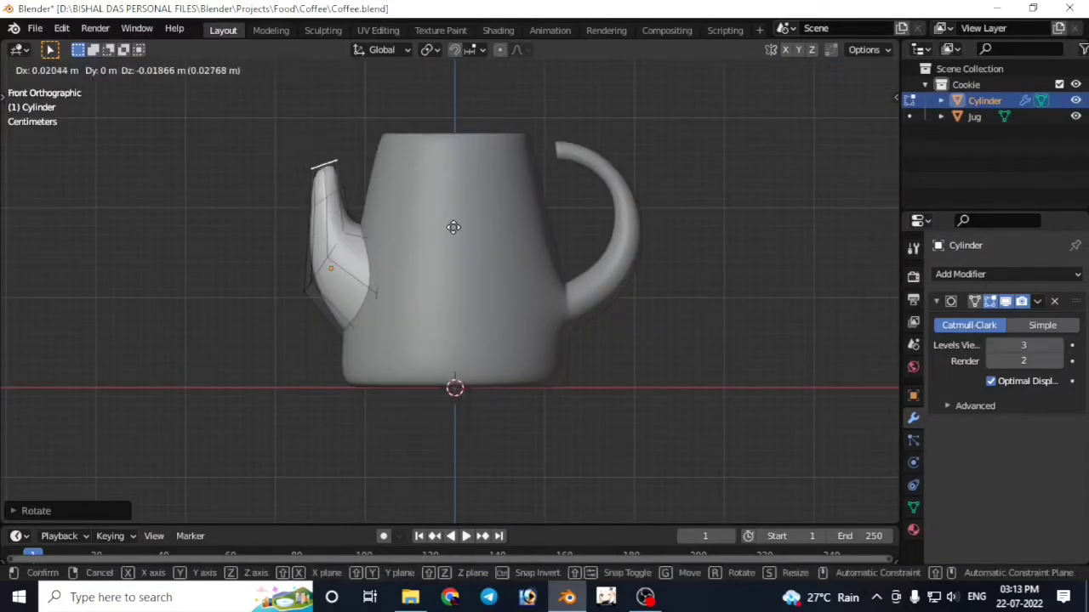
click(454, 362)
key(Tab)
middle_drag(454, 361, 507, 337)
key(Tab)
key(s)
click(576, 347)
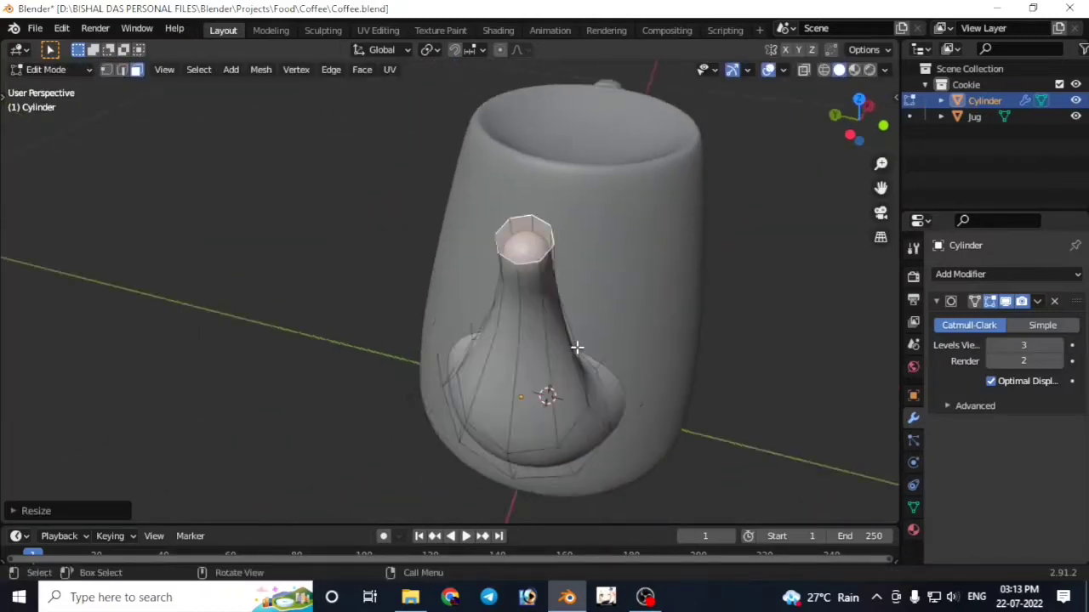
Step: Scale and extrude the spout opening's rim in see-through view to hollow the tip
key(KP_7)
key(KP_1)
mouse_move(493, 267)
middle_down()
mouse_move(499, 357)
mouse_move(494, 328)
mouse_move(454, 330)
mouse_move(379, 372)
middle_up()
key(s)
click(463, 299)
key(s)
click(493, 316)
key(KP_1)
key(shift+z)
key(KP_1)
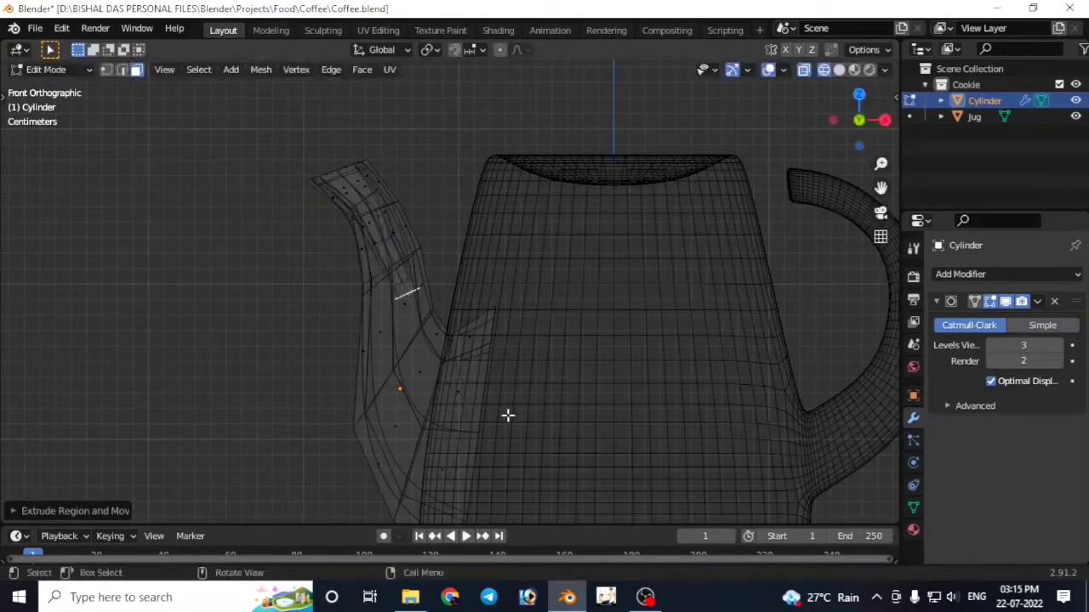
mouse_move(507, 415)
middle_down()
mouse_move(532, 389)
mouse_move(513, 265)
middle_up()
key(shift+z)
Step: Add a loop cut on the spout and return to Object Mode
scroll(513, 264, up, 3)
key(2)
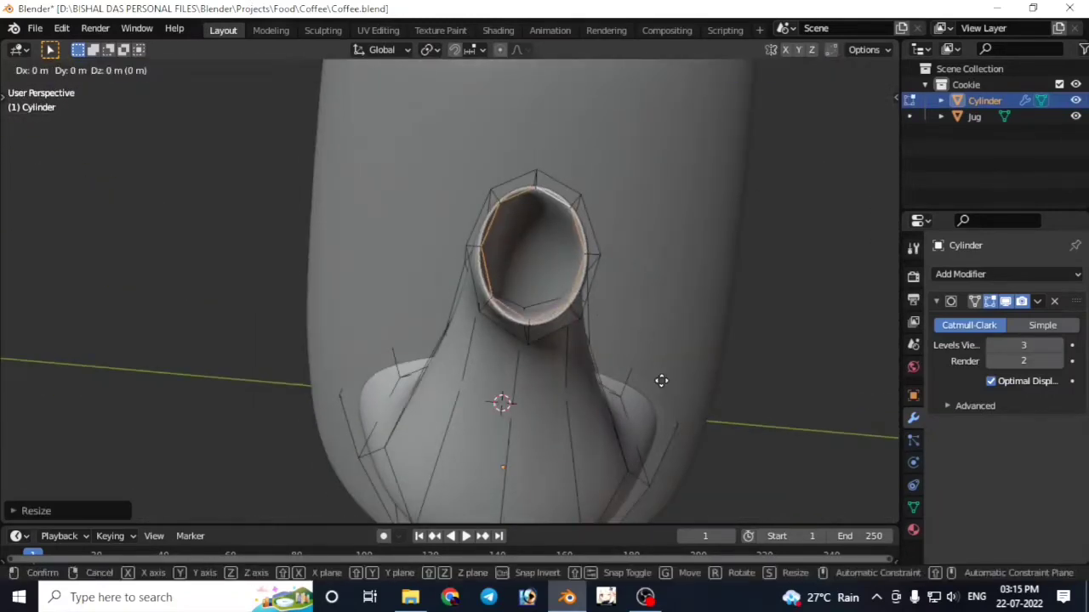
click(661, 380)
middle_drag(661, 380, 479, 328)
key(ctrl+r)
click(315, 214)
key(Tab)
scroll(547, 396, down, 5)
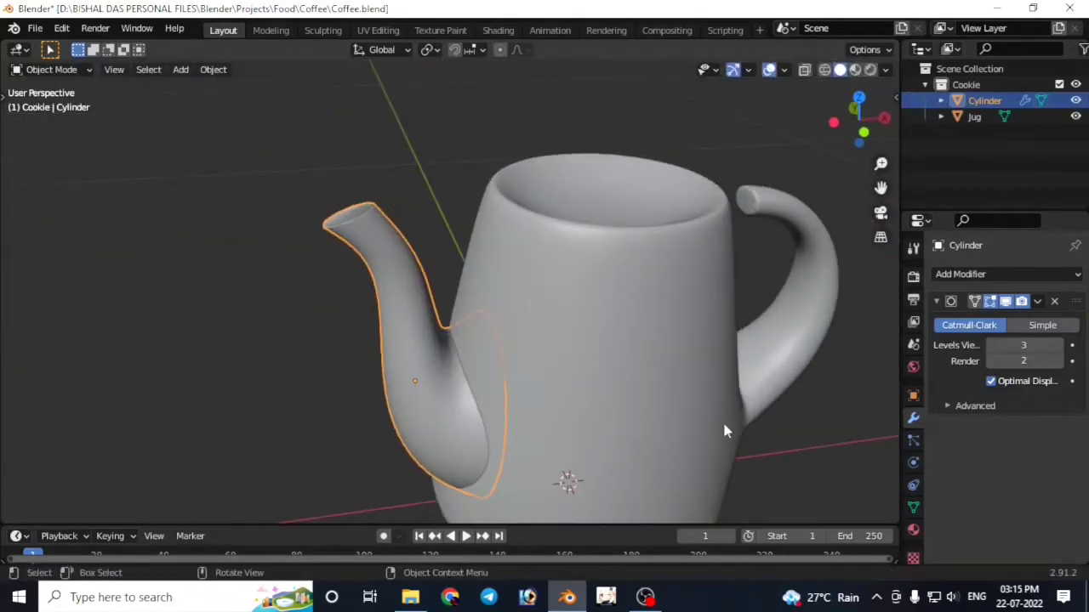
Step: Give the jug a Boolean modifier with the spout cylinder as its object
click(724, 430)
click(959, 274)
click(752, 330)
click(1055, 364)
Step: Set the jug's Auto Smooth angle to 23.9° in the mesh data settings
click(913, 507)
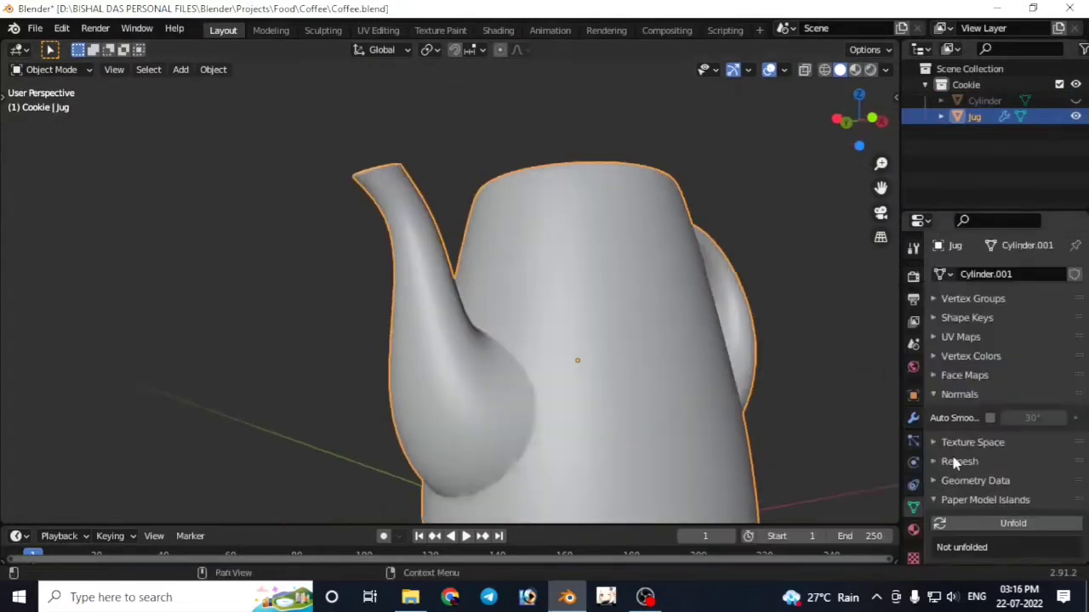
middle_drag(595, 382, 603, 418)
drag(1032, 398, 1000, 397)
mouse_move(599, 379)
middle_down()
mouse_move(592, 367)
mouse_move(646, 374)
middle_up()
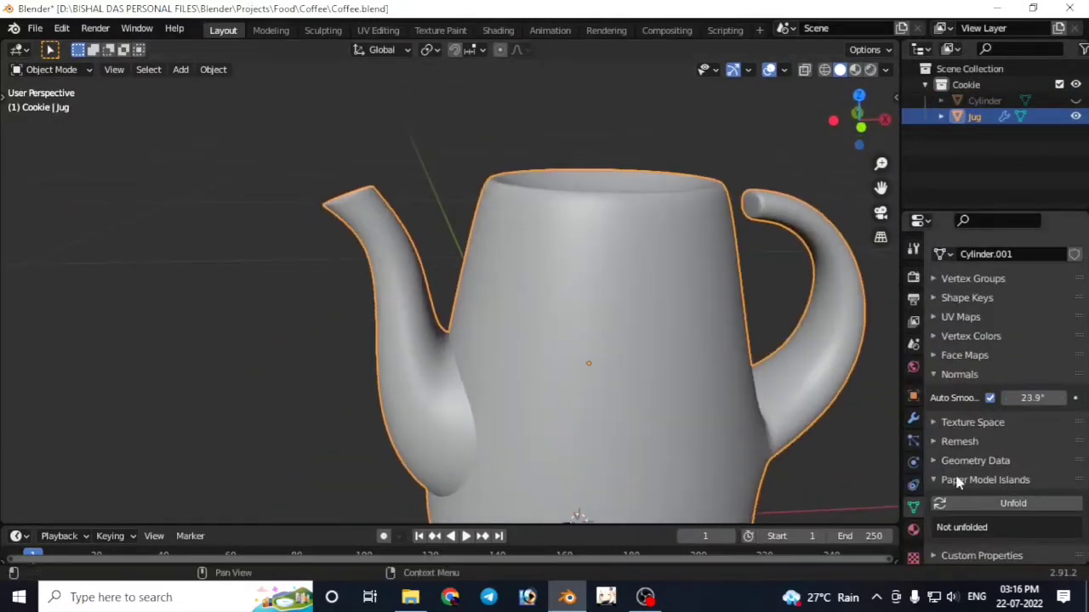
Step: Apply the Boolean modifier to the jug and delete the separate spout cylinder
click(912, 417)
click(1076, 100)
key(ctrl+a)
click(985, 100)
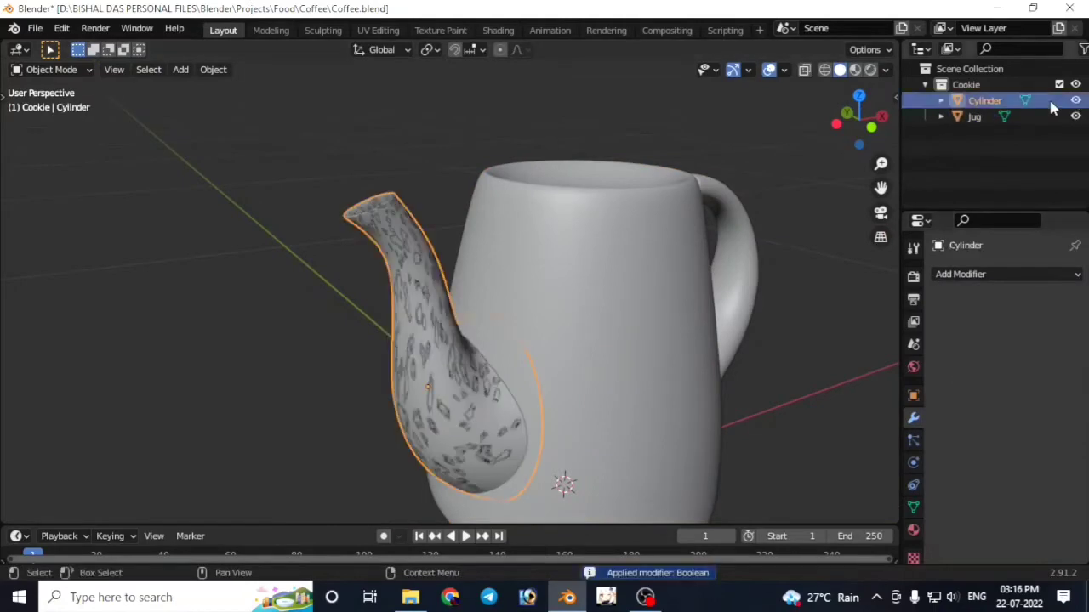
key(Delete)
key(Tab)
key(Tab)
middle_drag(631, 274, 639, 493)
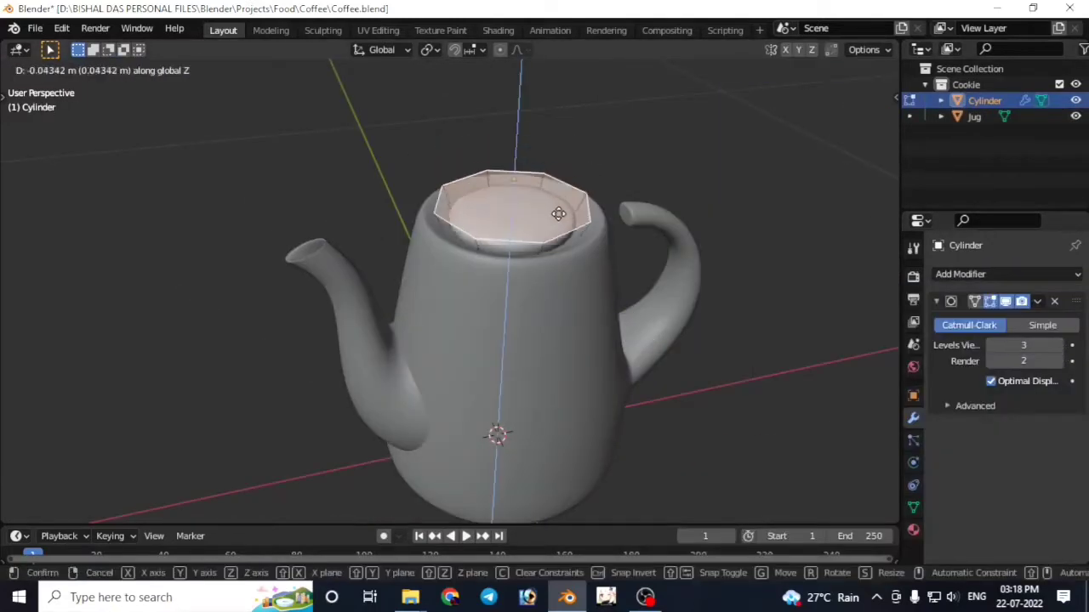
Step: Inset the lid's top face and scale it
key(i)
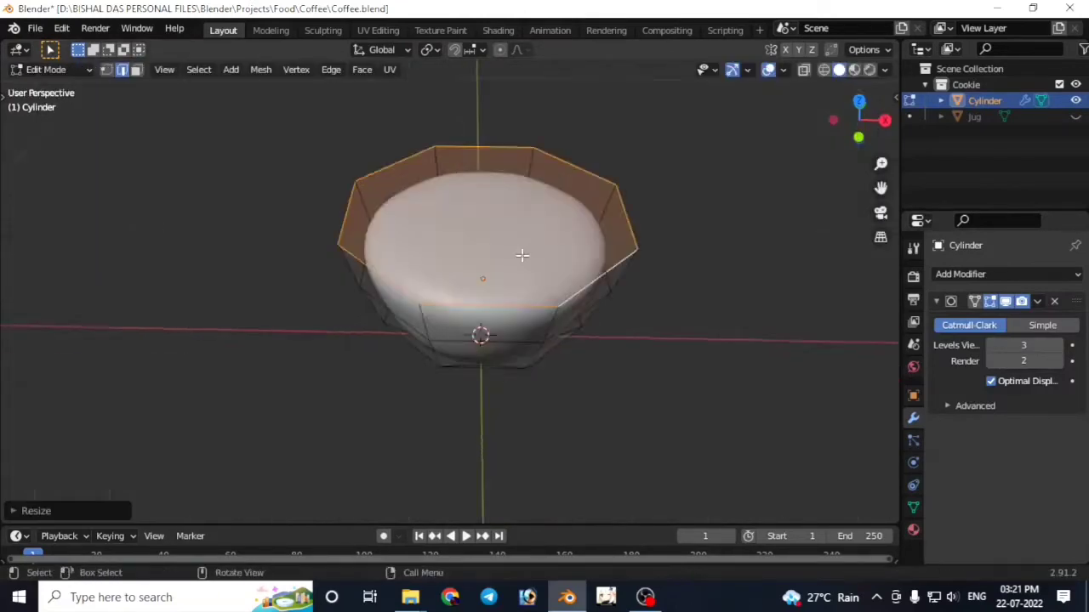
click(523, 411)
key(KP_1)
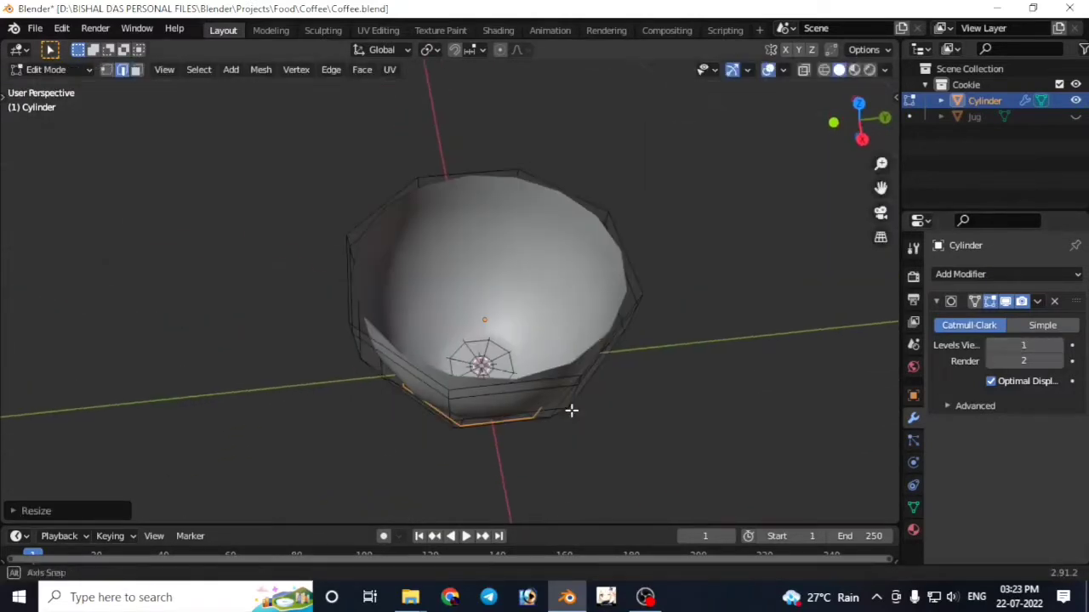
Step: Rotate the bowl mesh around its axis and smooth it with level 2 subdivision
key(Tab)
key(KP_7)
click(93, 506)
click(179, 383)
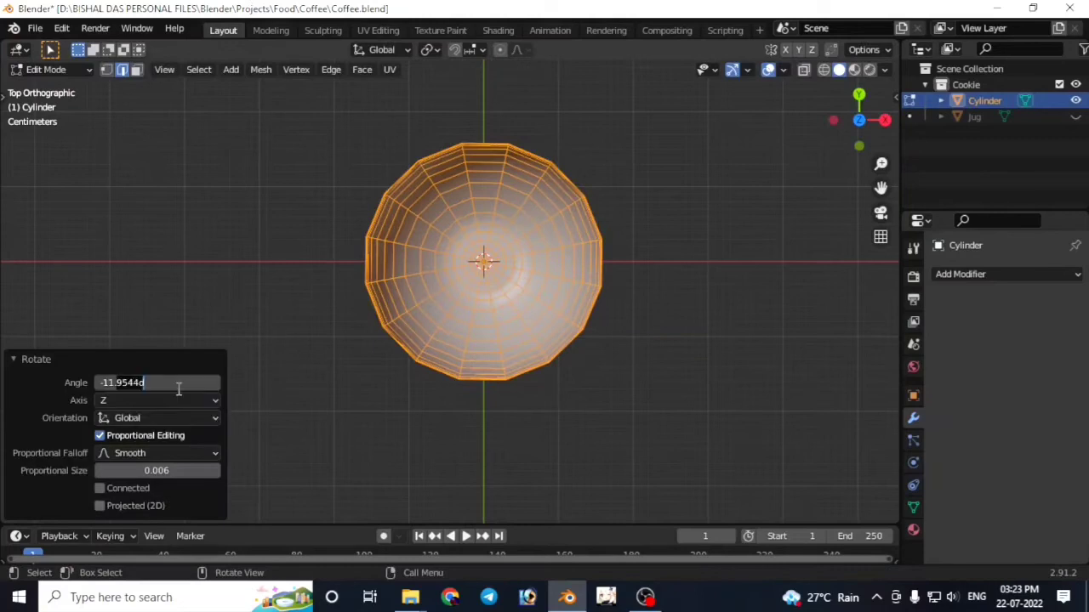
middle_drag(383, 374, 780, 340)
key(ctrl+2)
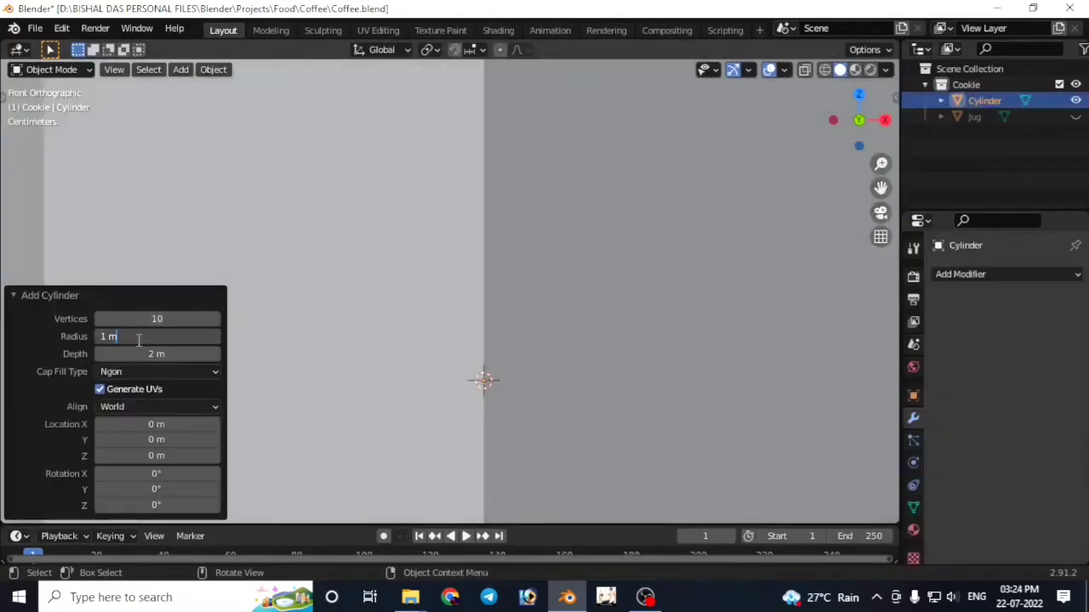
Step: Set the new cylinder's radius to 0.06 and depth to 0.18
text(0.06)
key(Tab)
text(0.18)
key(Return)
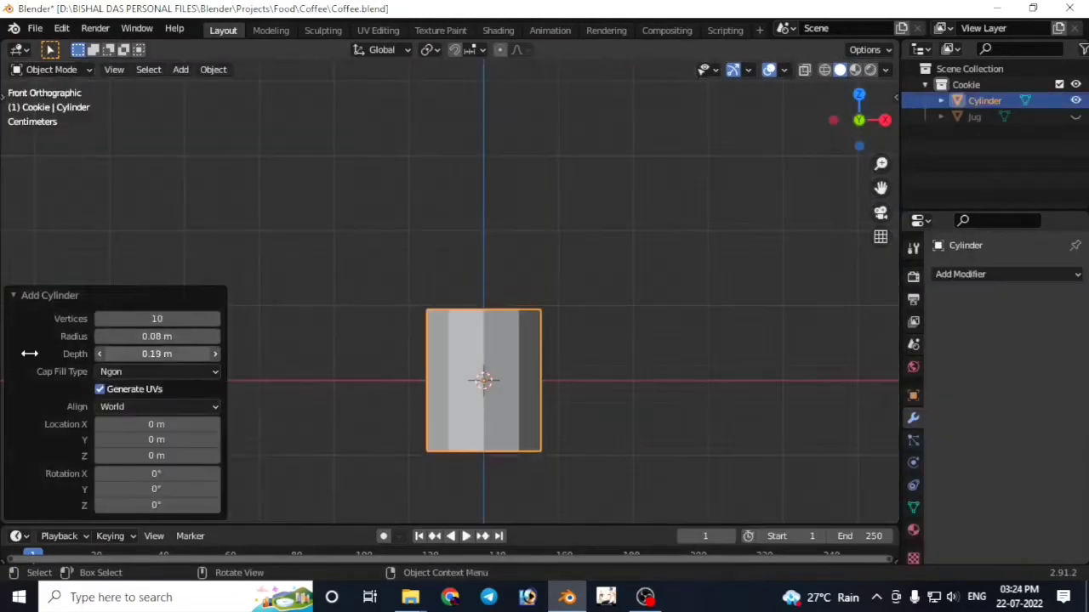
key(Tab)
Step: Smooth the cup with level 3 subdivision, widen the top rim, and add a horizontal edge loop
click(960, 274)
key(ctrl+3)
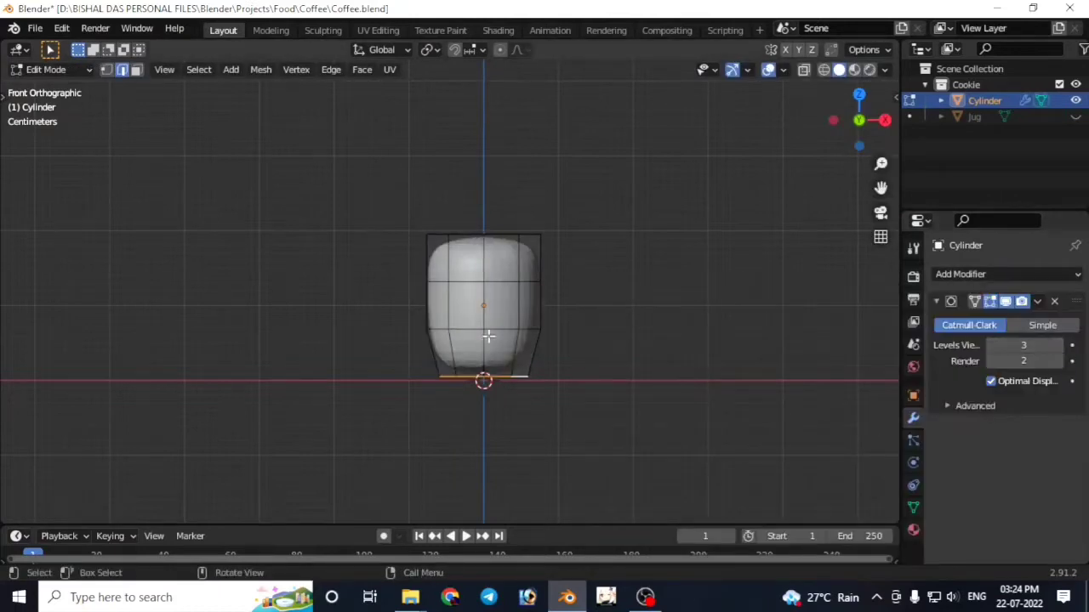
key(ctrl+r)
click(593, 277)
key(g)
key(z)
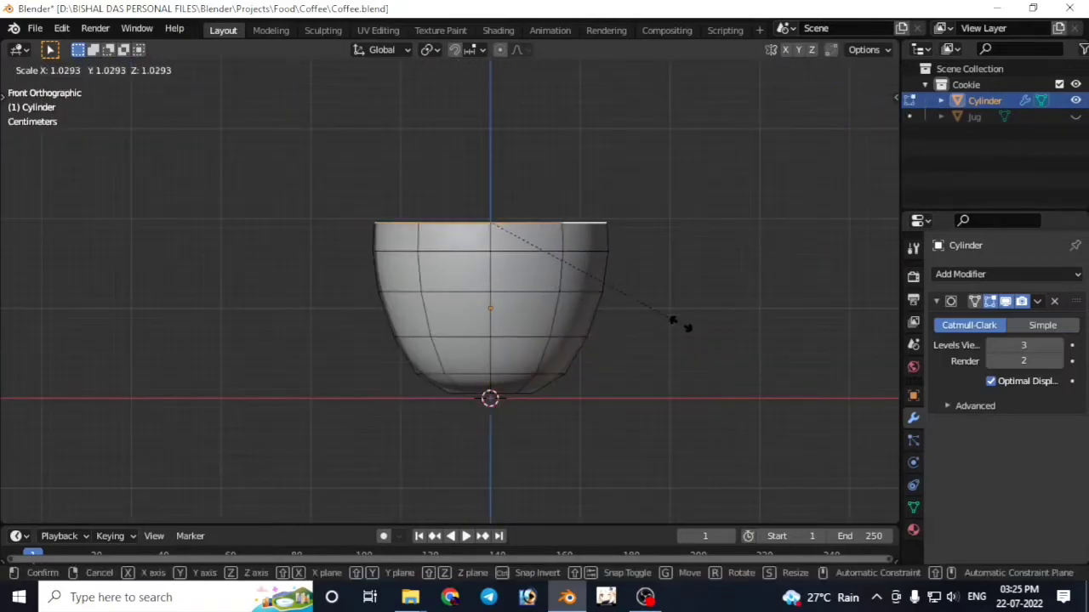
click(687, 328)
Step: Cut a vertical loop on the cup's side, squash the side face along Y, and extrude it outward
middle_drag(688, 328, 502, 377)
mouse_move(622, 280)
middle_down()
mouse_move(552, 343)
mouse_move(542, 312)
mouse_move(624, 406)
middle_up()
key(ctrl+r)
click(591, 326)
click(586, 301)
key(Escape)
Step: Extend the handle extrusion, rotating its top outward and moving its end down in front view
key(e)
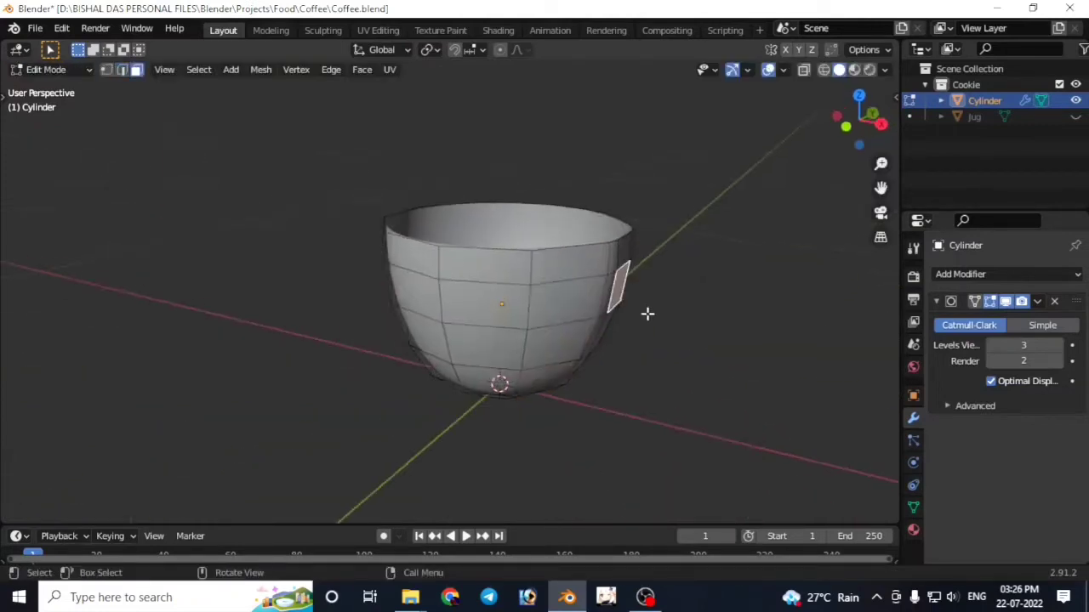
key(KP_1)
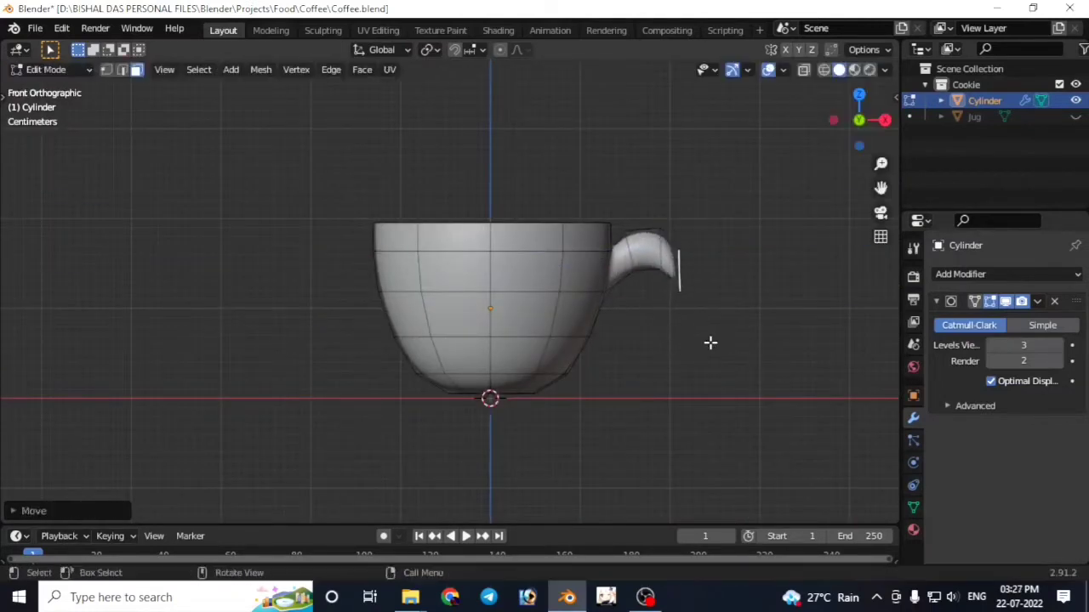
scroll(681, 396, up, 2)
scroll(726, 360, up, 1)
key(g)
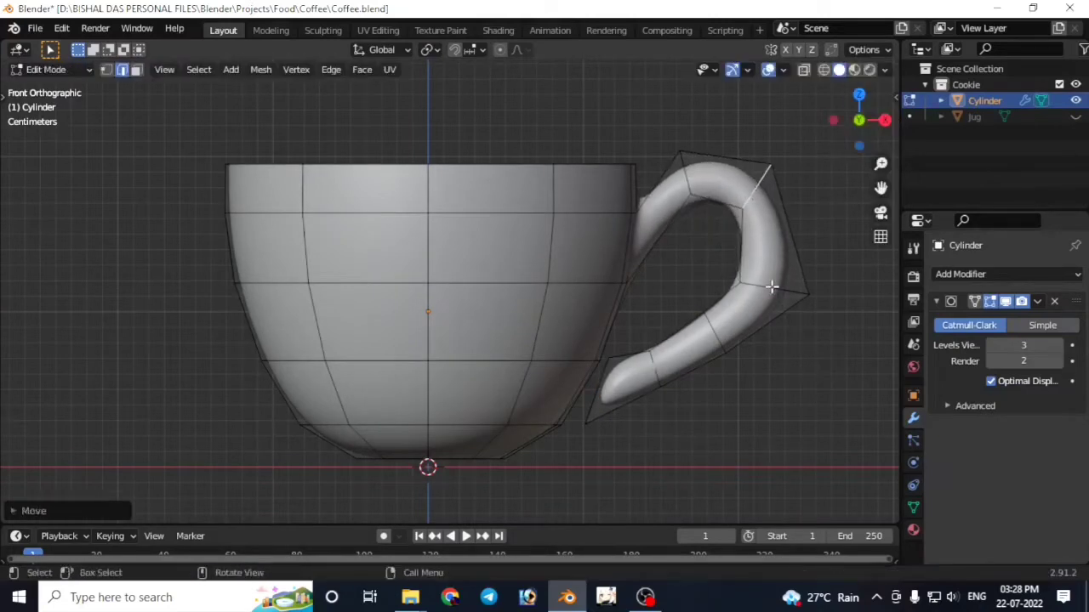
key(r)
click(840, 338)
key(g)
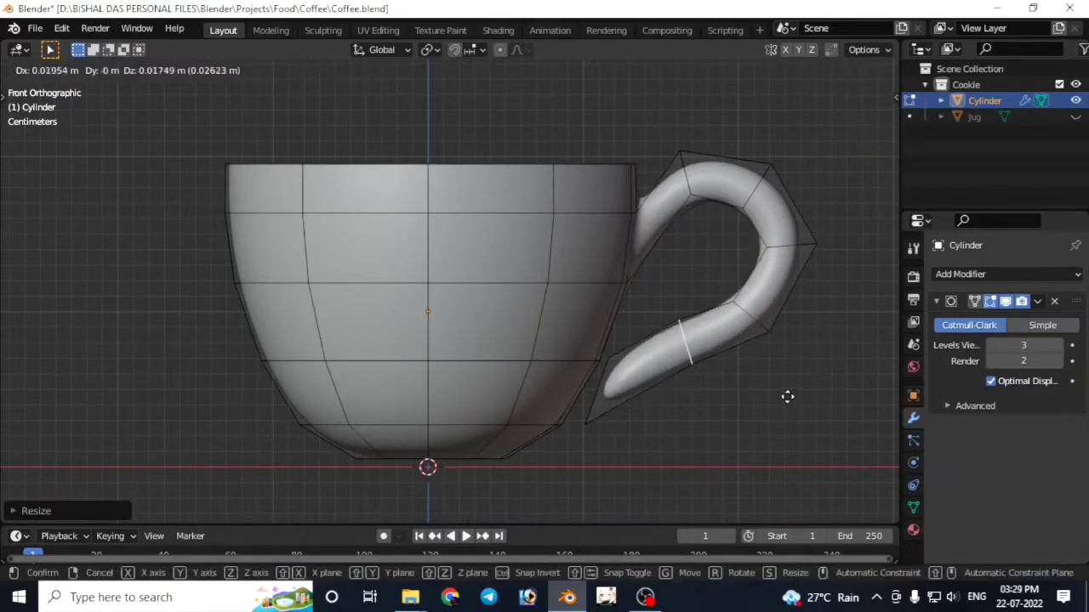
click(787, 396)
Step: Select the vertices at the handle base to join it to the lower body, then leave Edit Mode
key(3)
mouse_move(787, 396)
middle_down()
mouse_move(615, 408)
mouse_move(598, 425)
mouse_move(599, 391)
mouse_move(626, 369)
mouse_move(656, 394)
mouse_move(627, 457)
mouse_move(390, 485)
mouse_move(397, 494)
mouse_move(425, 454)
mouse_move(389, 355)
mouse_move(460, 307)
mouse_move(517, 425)
mouse_move(315, 482)
middle_up()
scroll(598, 391, up, 3)
key(1)
ctrl+click(390, 484)
key(2)
key(KP_1)
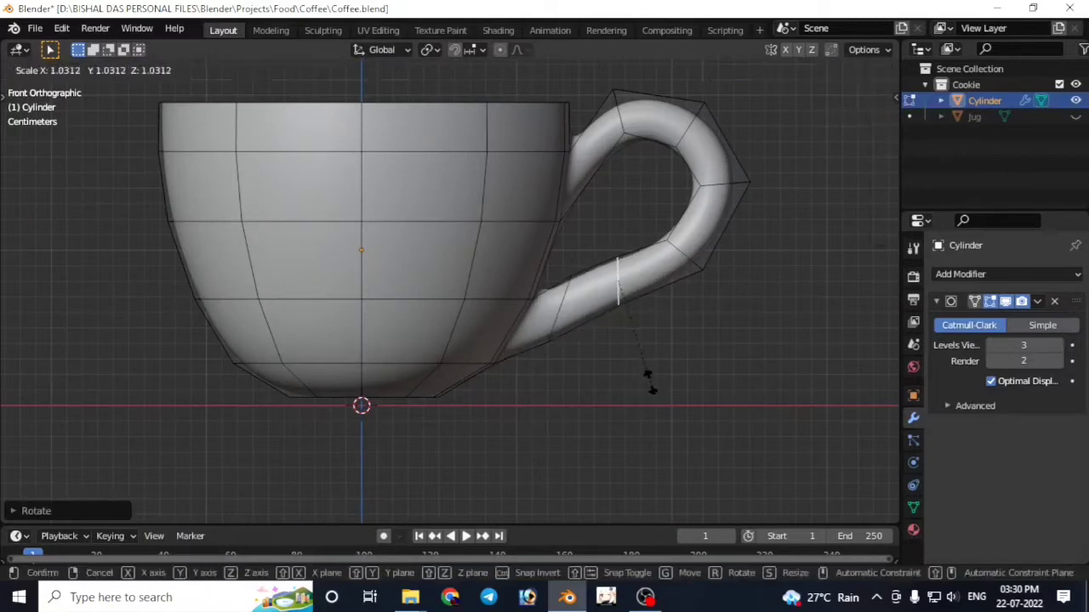
key(Escape)
mouse_move(630, 389)
middle_down()
mouse_move(499, 411)
mouse_move(676, 365)
middle_up()
key(Tab)
Step: Add a loop cut across the cup's handle
key(Tab)
key(ctrl+r)
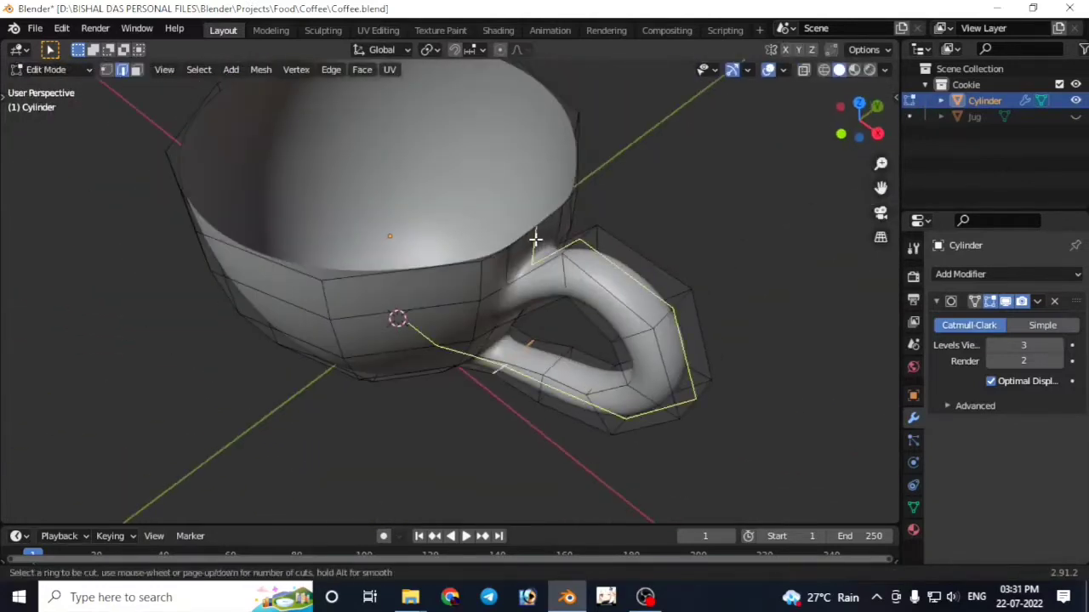
click(540, 254)
Step: Add a Solidify modifier to the cup with 0.003 m wall thickness
key(Tab)
middle_drag(559, 357, 650, 276)
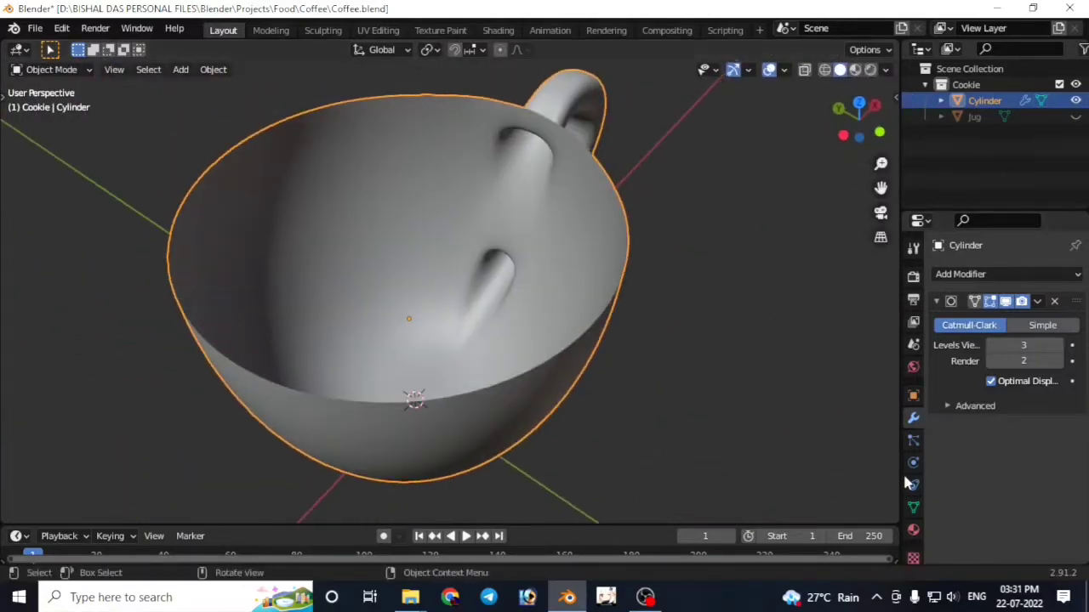
click(960, 274)
click(770, 477)
drag(1001, 367, 986, 367)
Step: Dissolve the extra edges inside the cup and select the whole cup mesh
key(Tab)
mouse_move(544, 323)
middle_down()
mouse_move(474, 310)
mouse_move(772, 287)
mouse_move(617, 353)
middle_up()
key(Tab)
key(Tab)
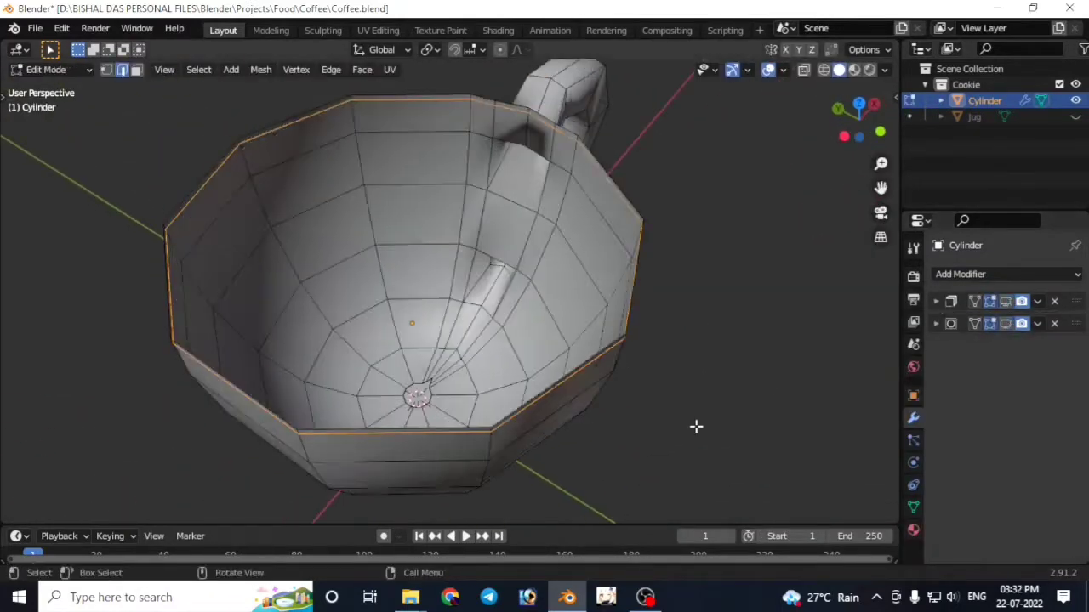
mouse_move(695, 428)
middle_down()
mouse_move(255, 241)
mouse_move(229, 199)
middle_up()
key(ctrl+x)
key(3)
alt+click(250, 233)
shift+click(530, 170)
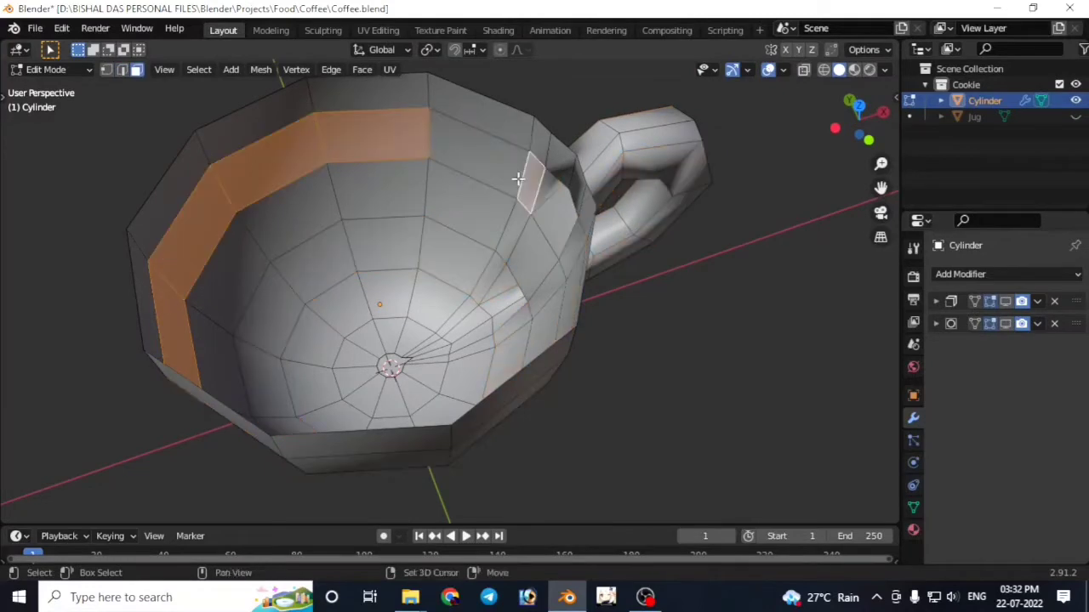
key(a)
middle_drag(578, 188, 588, 316)
key(Tab)
Step: Apply the cup's subdivision and solidify modifiers with Ctrl+A and save the file
key(ctrl+a)
key(Tab)
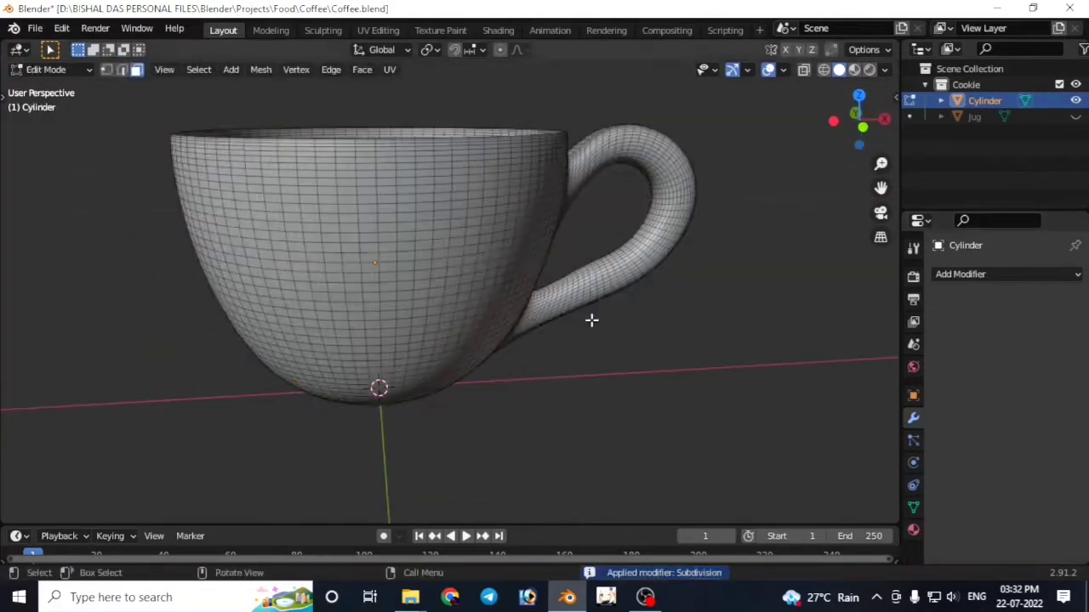
key(Tab)
key(ctrl+s)
Step: From the front view, add a plane to start the table top
click(925, 84)
key(KP_1)
mouse_move(598, 333)
middle_down()
mouse_move(615, 388)
mouse_move(476, 375)
middle_up()
key(shift+a)
click(512, 355)
Step: Finish scaling the table top, then add an N-gon-filled circle mesh for the saucer
key(s)
click(460, 311)
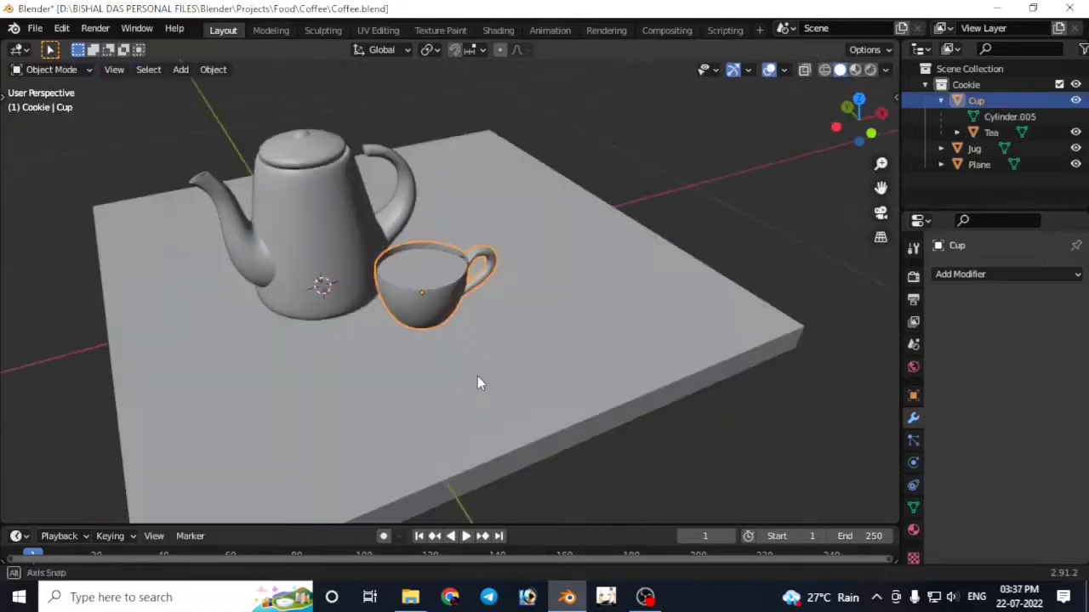
key(shift+a)
click(570, 286)
click(151, 369)
click(151, 406)
Step: Isolate the circle, give it level-4 subdivision and scale it up
key(shift+h)
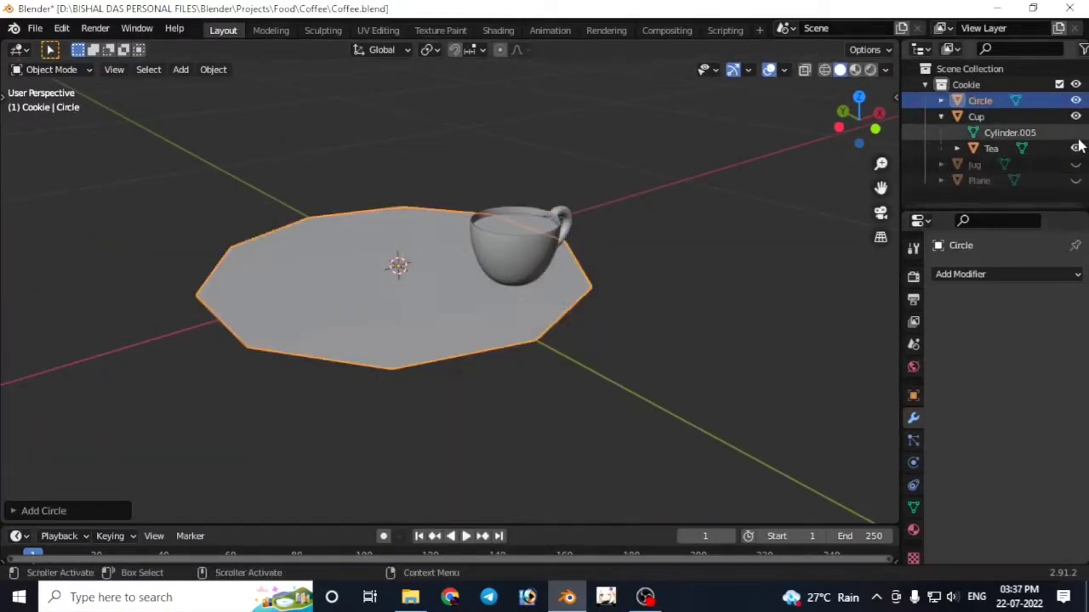
key(ctrl+1)
key(ctrl+4)
key(s)
click(510, 358)
Step: Extrude the circle's outer edge and scale it outward into a rim
key(Tab)
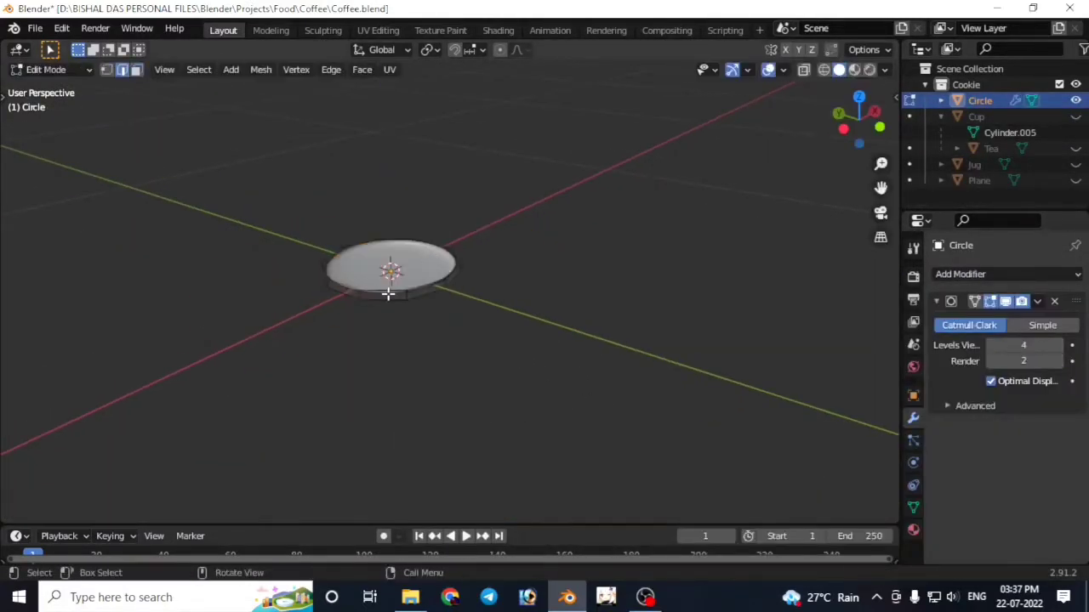
mouse_move(389, 287)
middle_down()
mouse_move(679, 393)
mouse_move(698, 379)
middle_up()
key(e)
right_click(697, 383)
key(s)
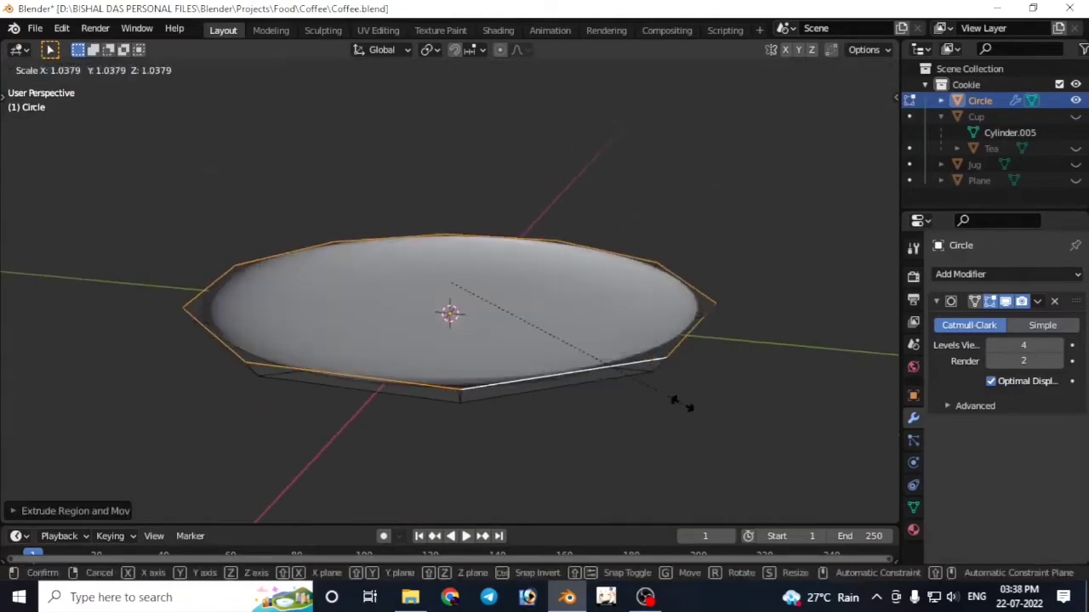
click(681, 403)
Step: Add a Solidify modifier to the disc with 0.011 m thickness and -1 offset
click(1003, 274)
click(791, 529)
drag(1024, 387, 987, 387)
click(1059, 367)
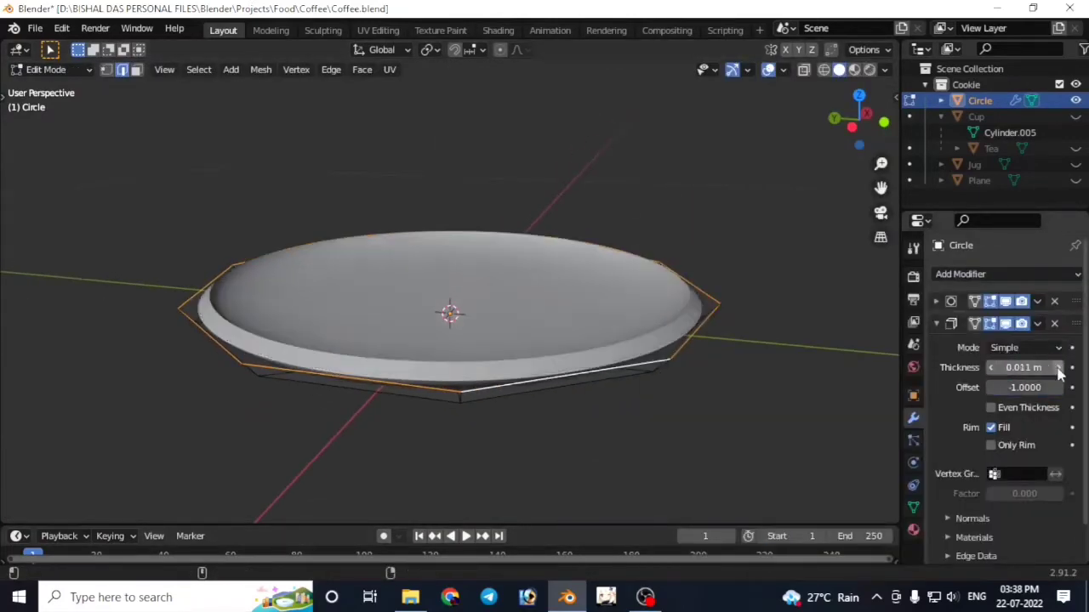
key(Return)
key(Tab)
Step: Apply the disc's subdivision and solidify modifiers and save
right_click(588, 195)
click(588, 195)
key(ctrl+s)
key(ctrl+a)
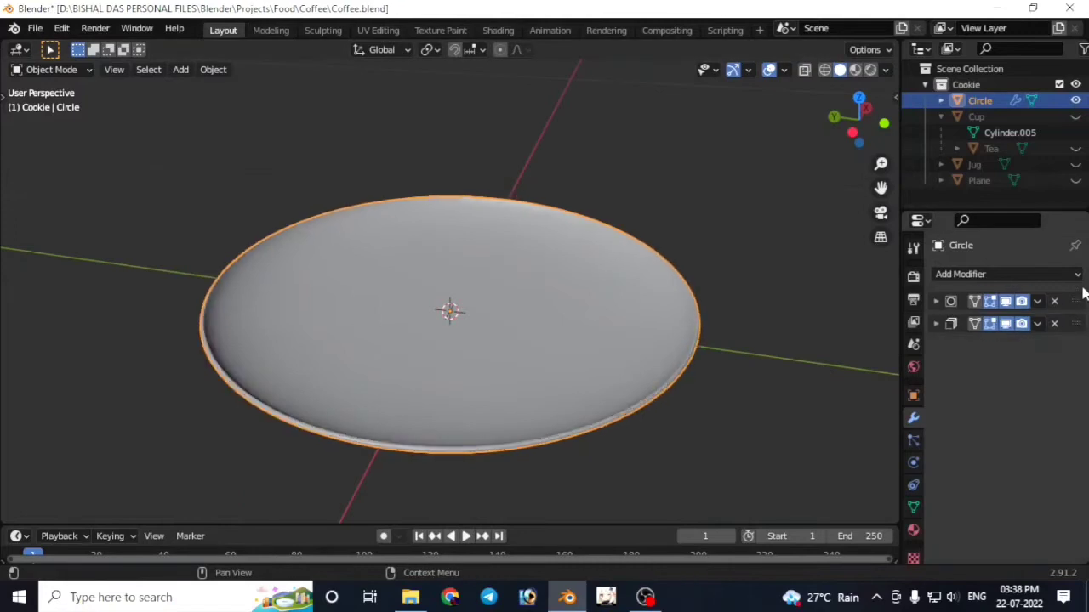
key(ctrl+a)
scroll(595, 382, down, 5)
Step: Shrink the disc down to saucer size and view it from above
key(s)
click(736, 415)
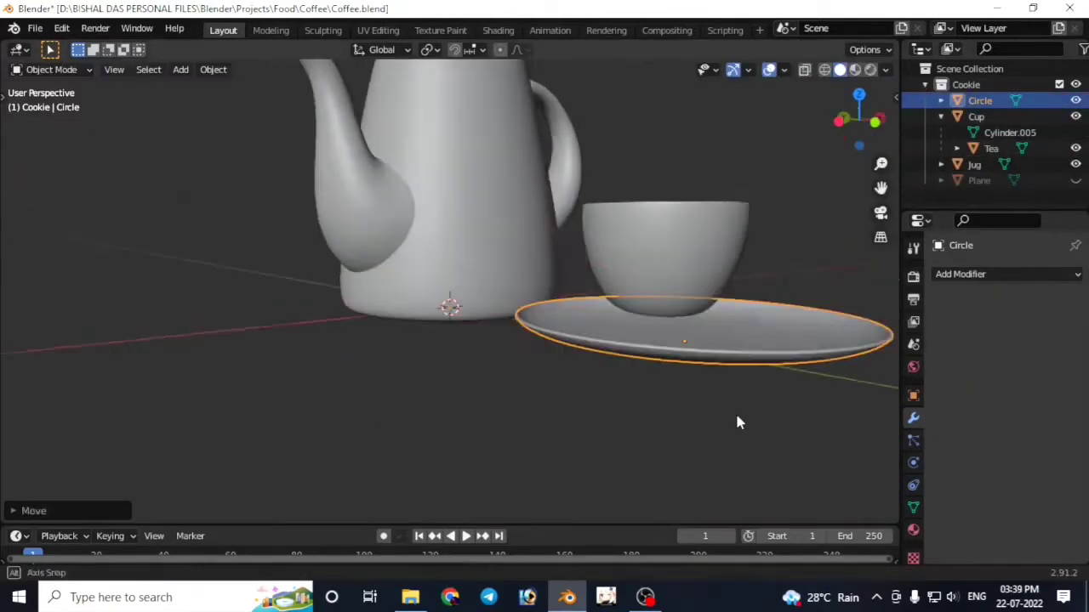
middle_drag(736, 415, 619, 359)
key(KP_7)
Step: Move the cup over the saucer and lower it to rest on it
click(445, 396)
key(g)
mouse_move(537, 352)
middle_down()
mouse_move(597, 245)
mouse_move(564, 274)
mouse_move(598, 462)
middle_up()
key(z)
click(584, 260)
Step: Select the saucer with the cup, save, and rename it 'Plate'
shift+click(598, 462)
key(ctrl+s)
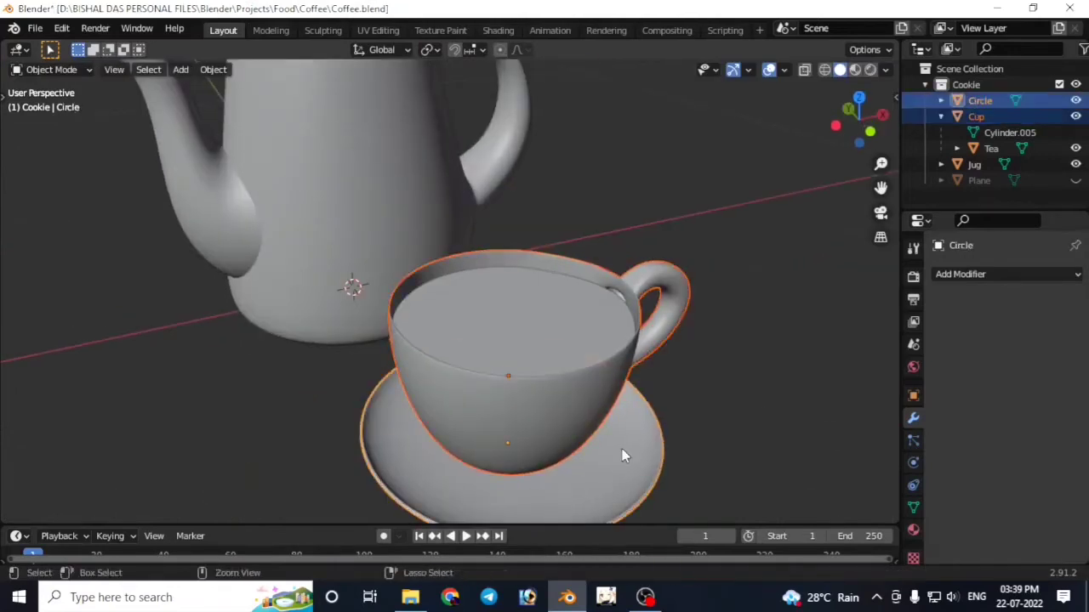
text(Plate)
key(Return)
scroll(621, 326, down, 5)
Step: Duplicate the cup and saucer and place the copy beside the first cup
click(535, 279)
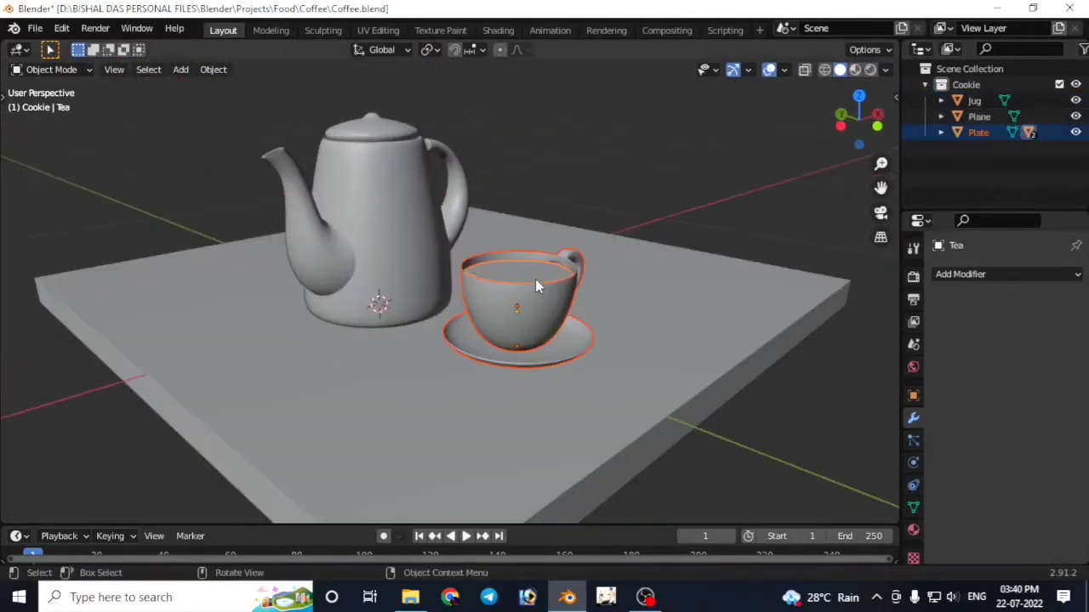
key(shift+d)
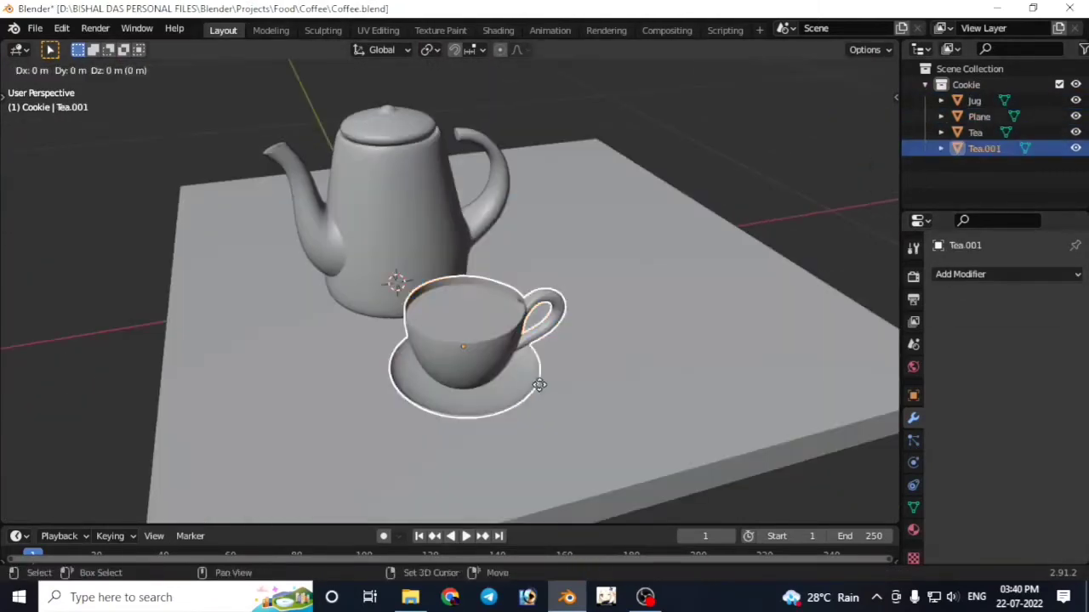
click(477, 358)
middle_drag(476, 357, 469, 421)
Step: Add a camera to the scene and look through it
click(469, 421)
key(shift+a)
click(472, 491)
click(912, 463)
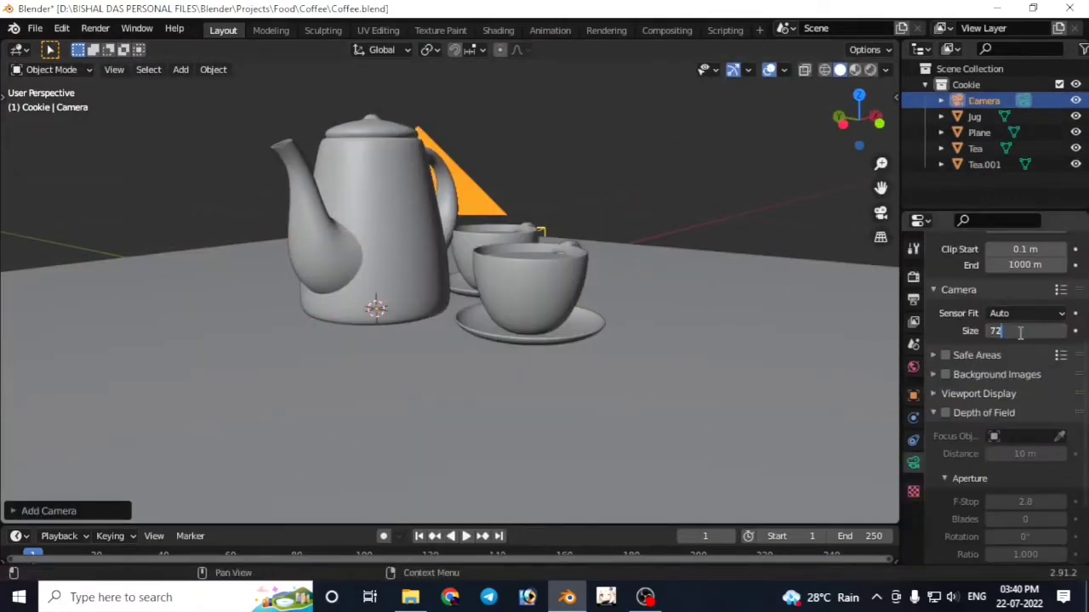
key(ctrl+alt+KP_0)
middle_drag(447, 292, 437, 372)
key(ctrl+alt+KP_0)
scroll(561, 390, up, 2)
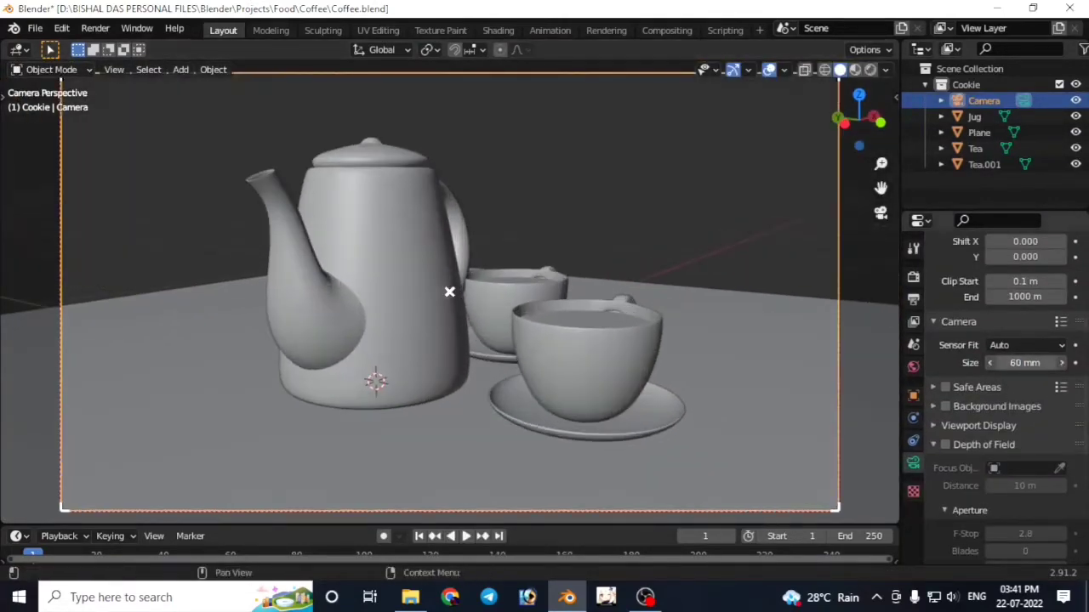
Step: Turn the back cup around and move the left cup Tea.001 behind the teapot
click(520, 410)
key(r)
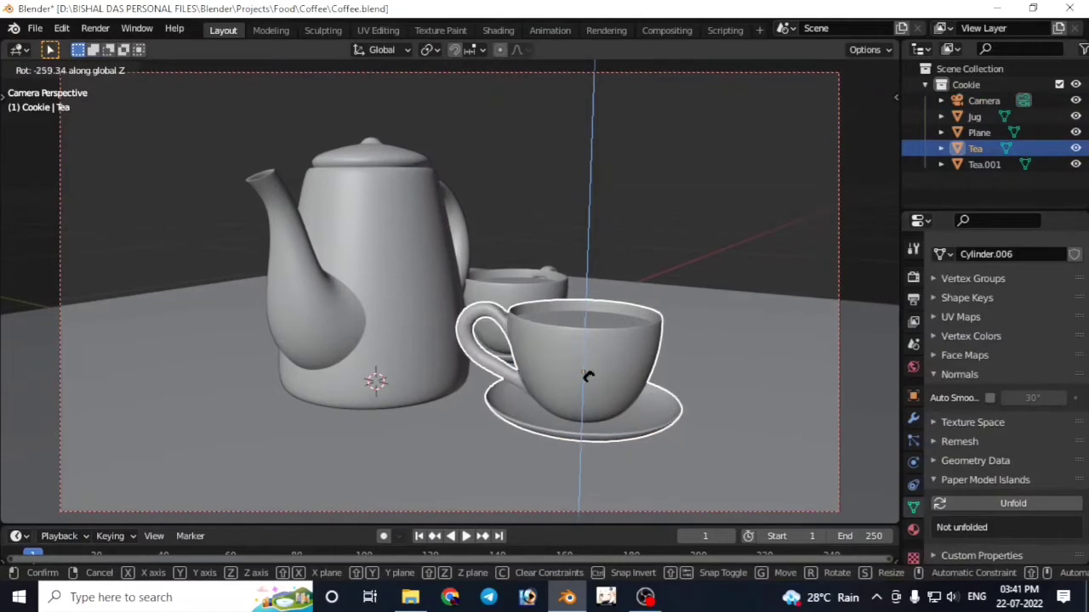
click(586, 376)
click(420, 364)
click(510, 281)
key(g)
click(512, 408)
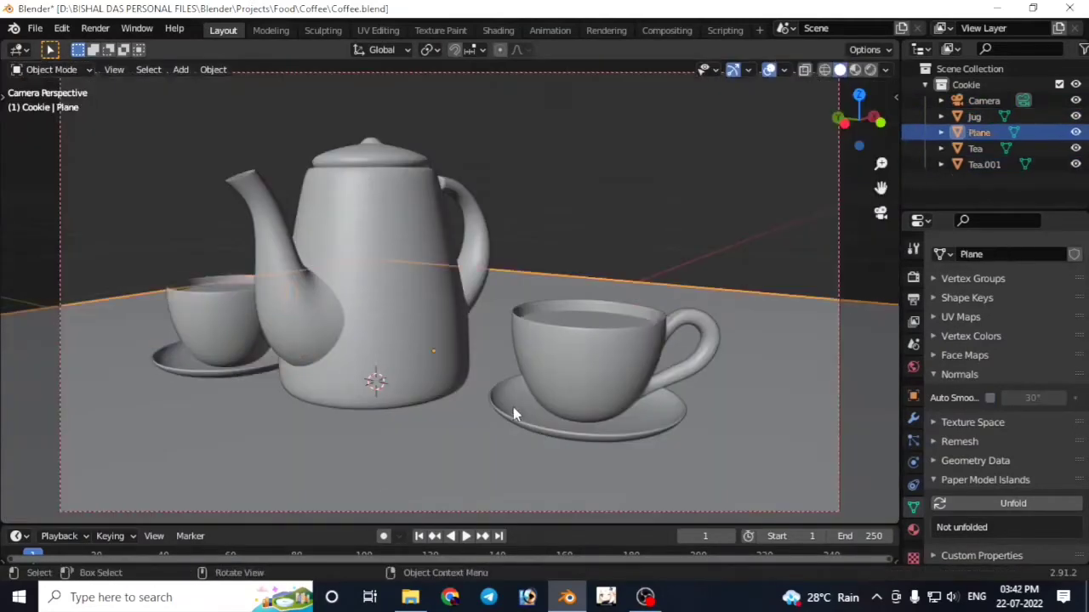
Step: Slide the Tea cup flat along the table to a new position
click(513, 408)
key(g)
key(shift+z)
click(609, 328)
Step: Duplicate a cup set to the front, rotate it, and save Coffee.blend
key(shift+d)
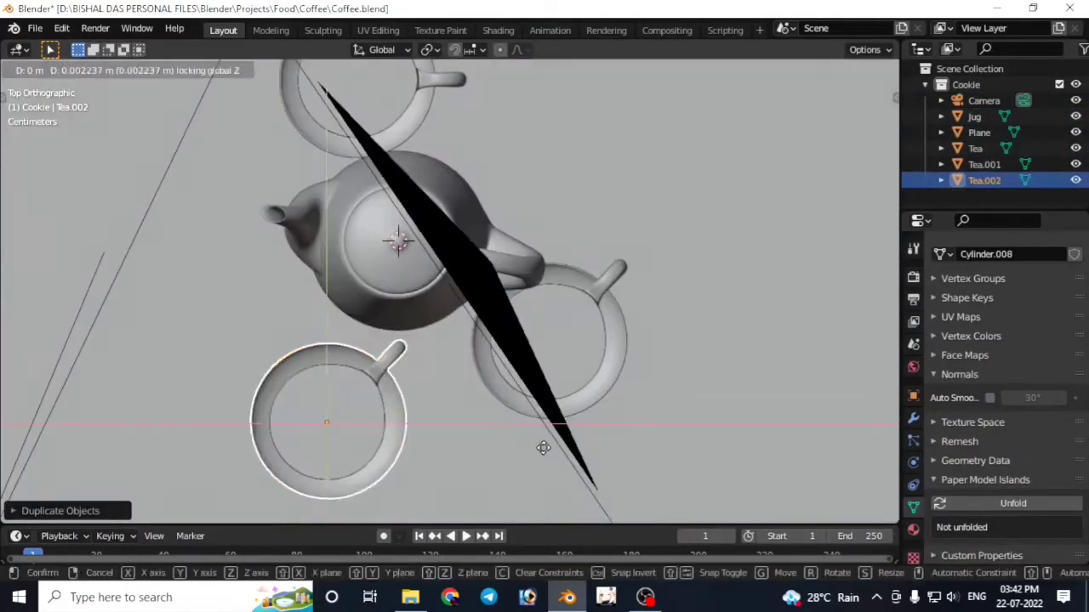
click(591, 414)
key(r)
click(474, 432)
mouse_move(473, 432)
middle_down()
mouse_move(414, 344)
mouse_move(451, 351)
middle_up()
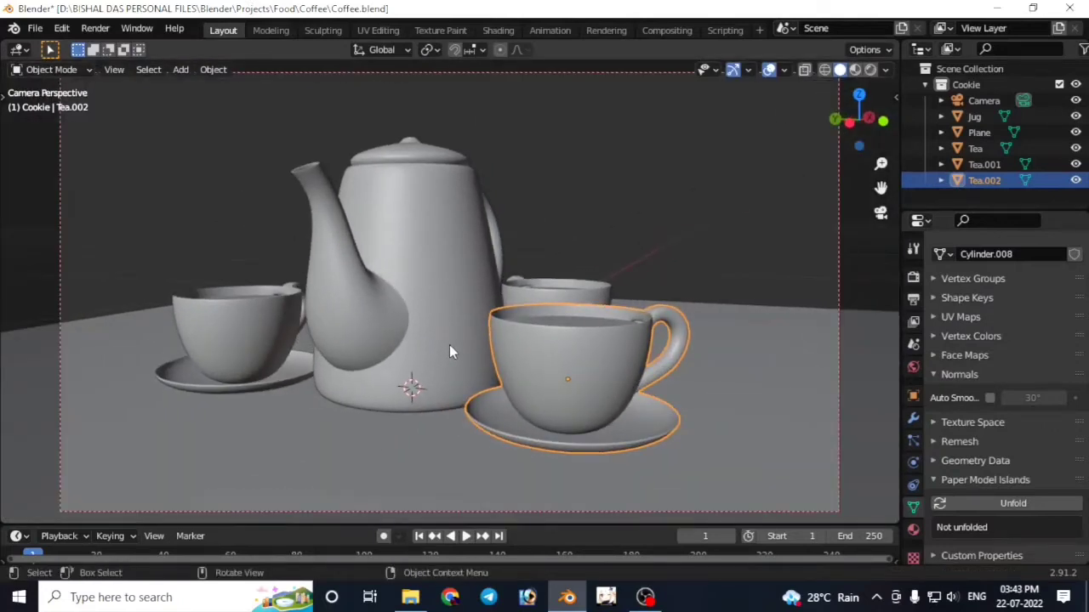
middle_drag(449, 344, 539, 279)
click(539, 280)
key(ctrl+s)
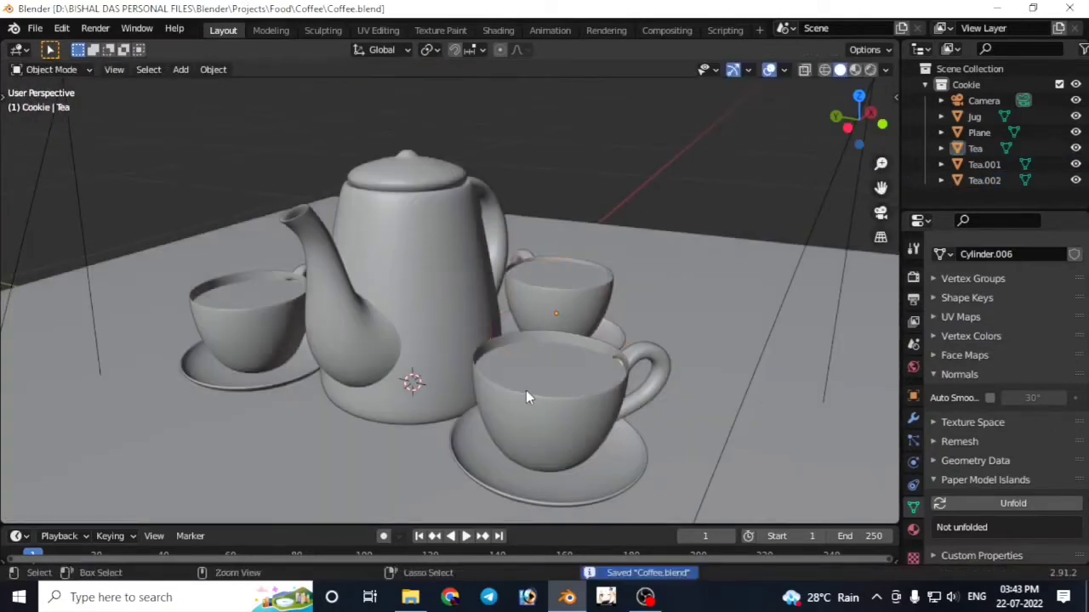
Step: Give the table the WoodFlooring colour texture linked to a normal map, then save
click(520, 214)
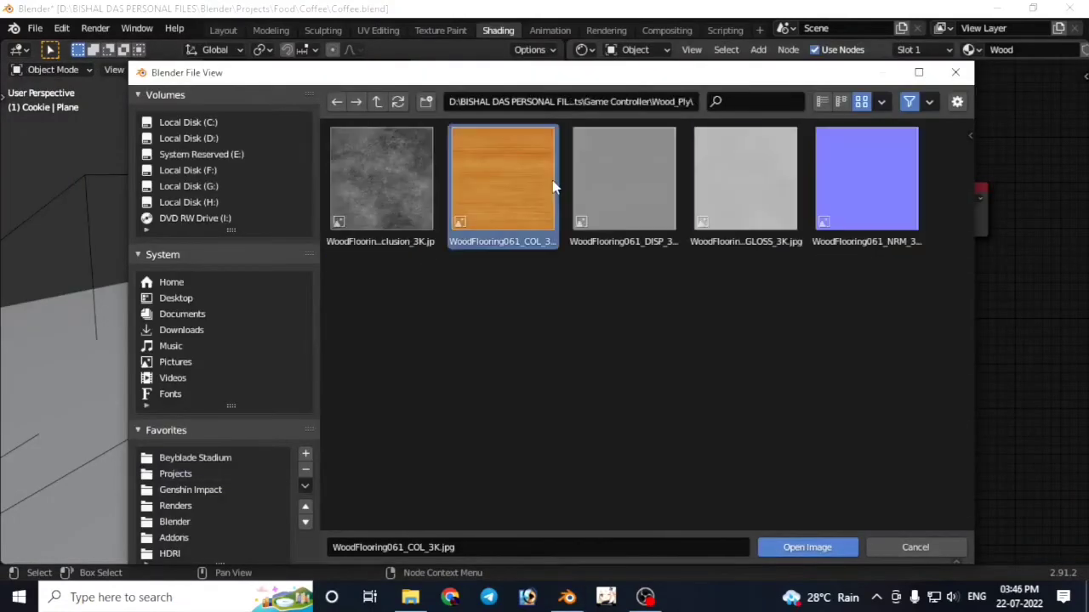
double_click(553, 187)
key(KP_0)
key(shift+a)
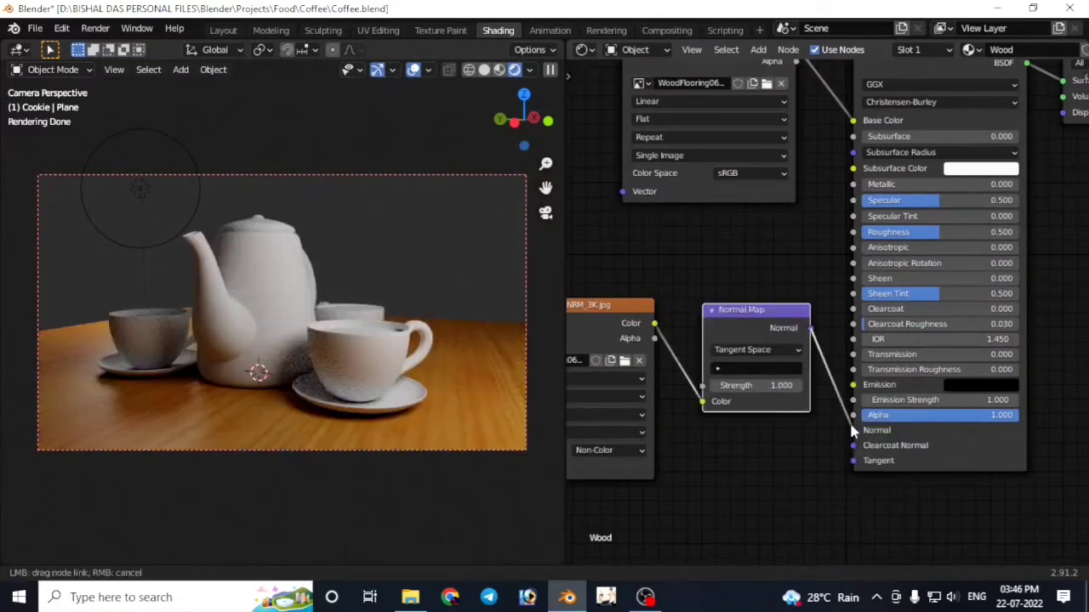
drag(853, 432, 853, 430)
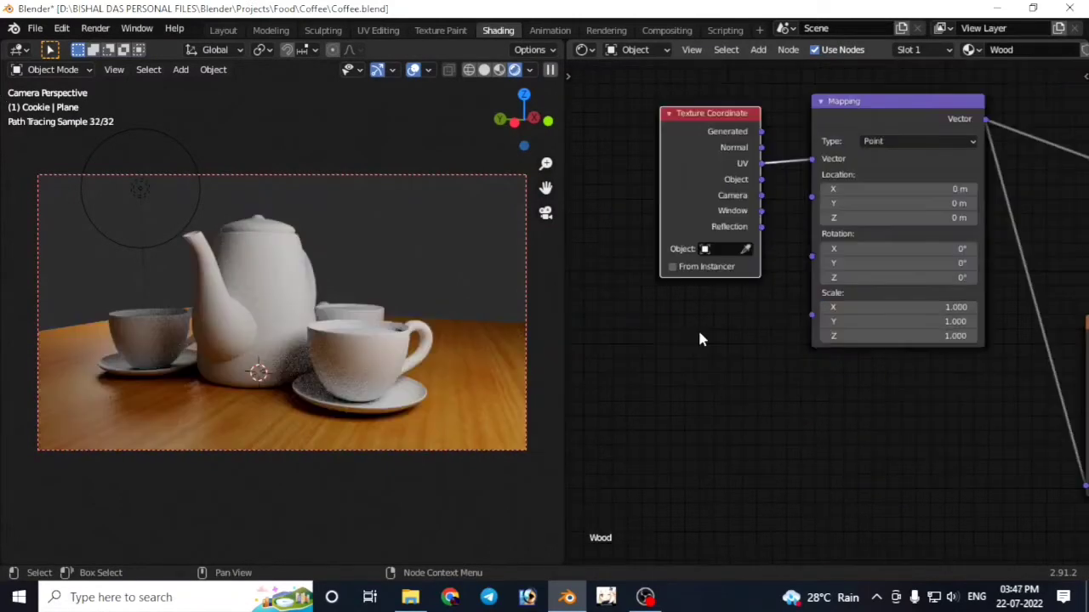
key(shift+a)
click(691, 342)
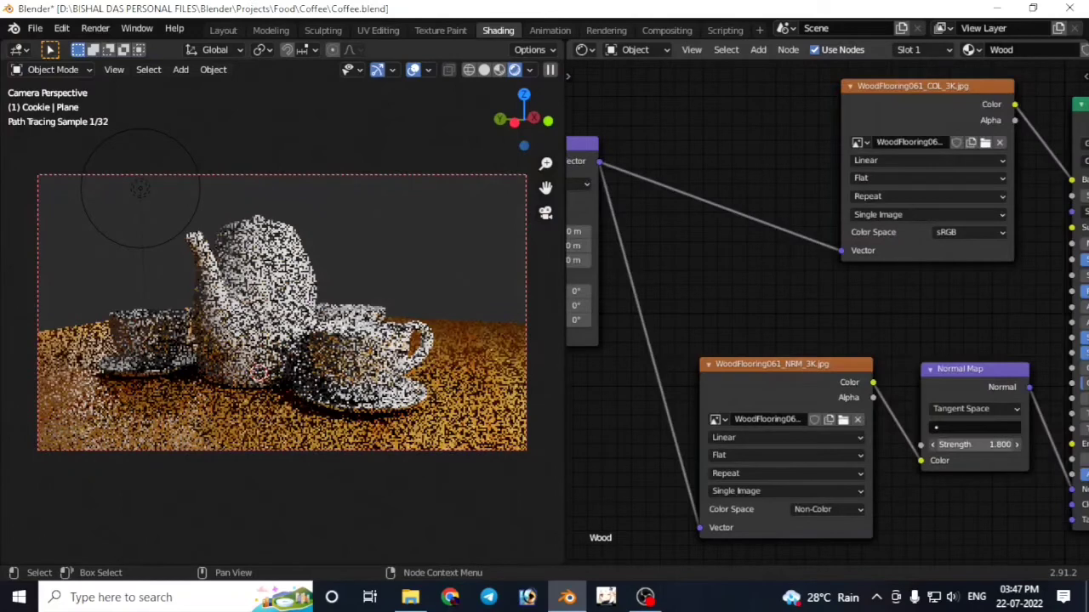
key(ctrl+s)
Step: Load the Marble_White colour texture onto the teapot's material
click(223, 30)
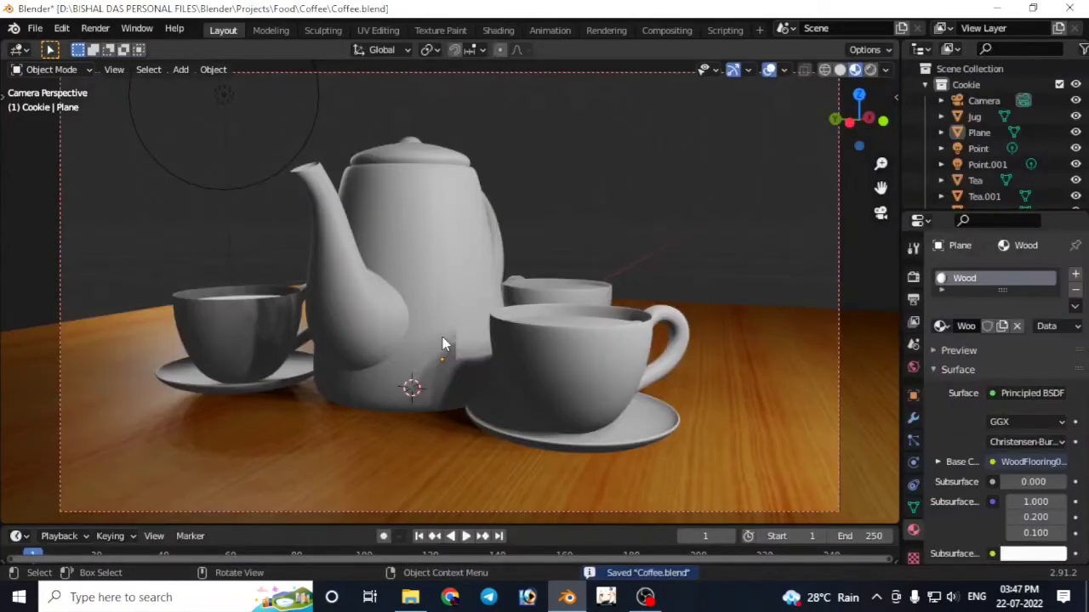
click(442, 340)
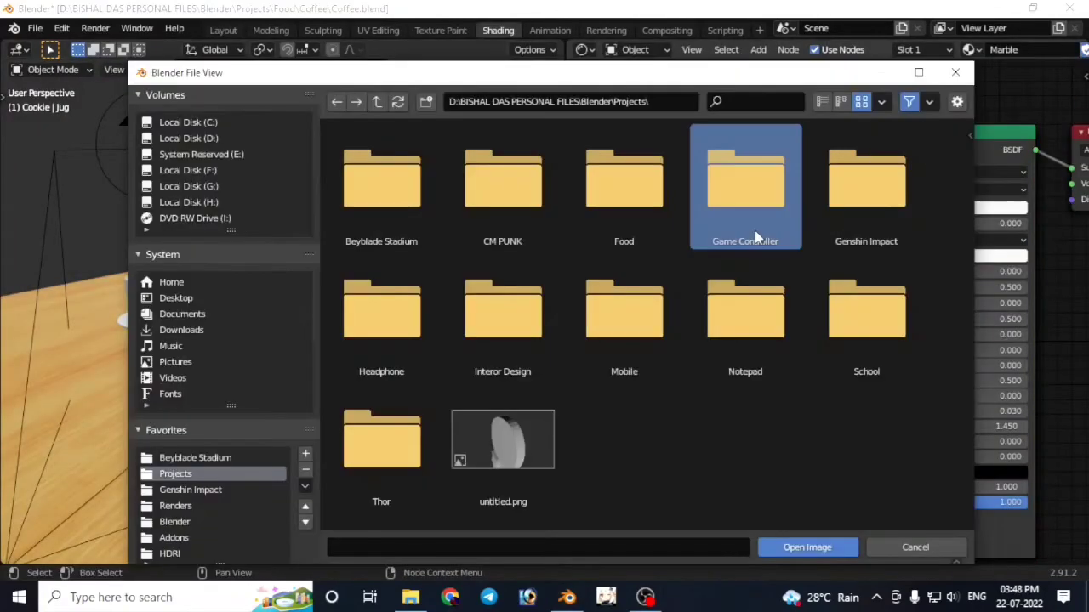
double_click(754, 230)
double_click(745, 183)
double_click(382, 183)
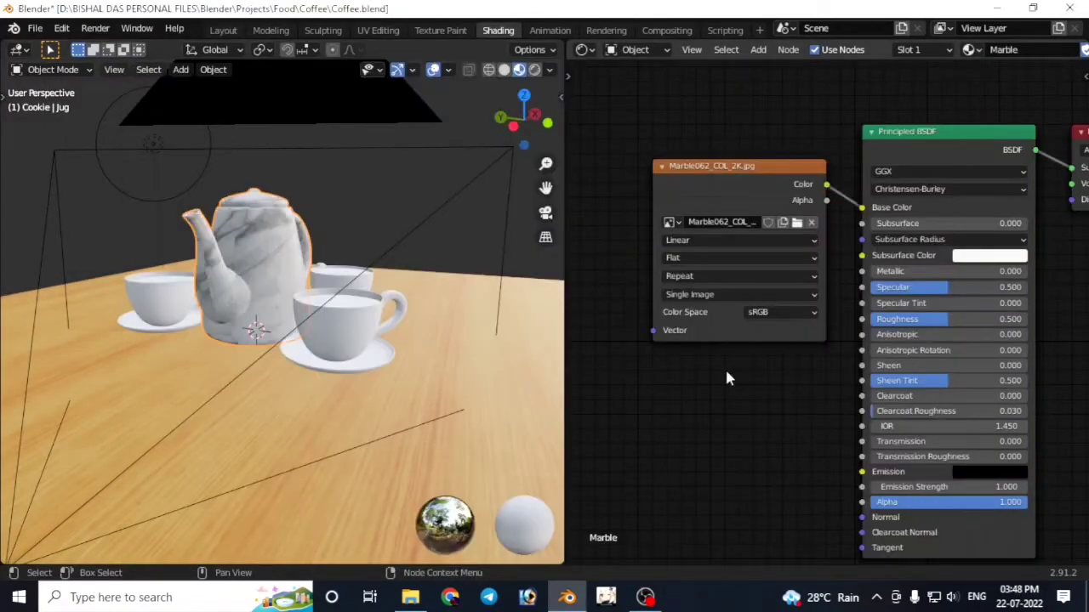
Step: Add a Normal Map node for the marble with its normal image set to Non-Color
key(shift+a)
click(802, 469)
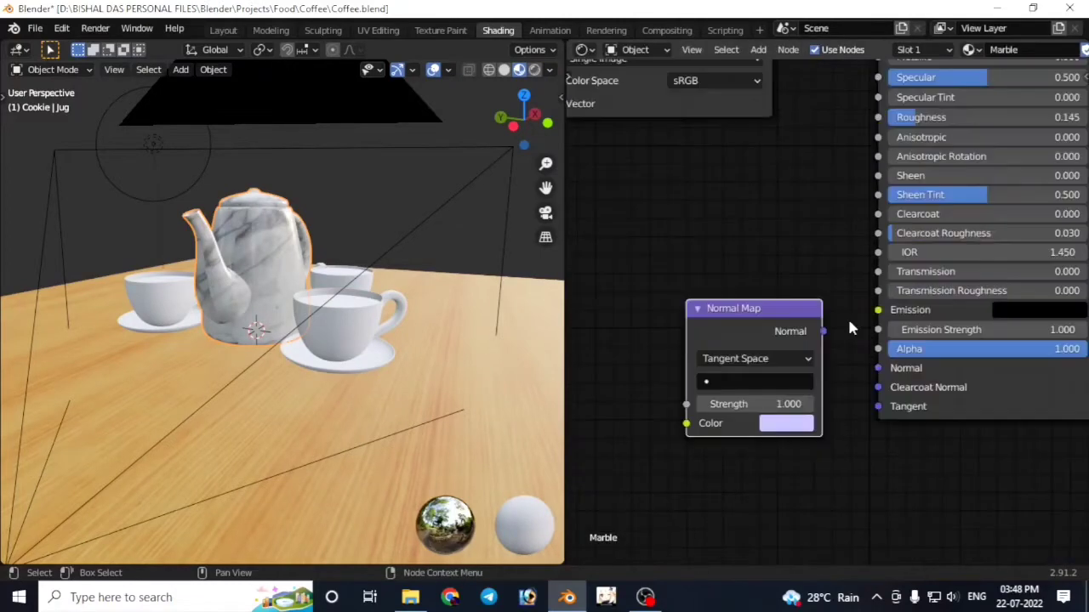
click(753, 411)
click(753, 355)
key(KP_0)
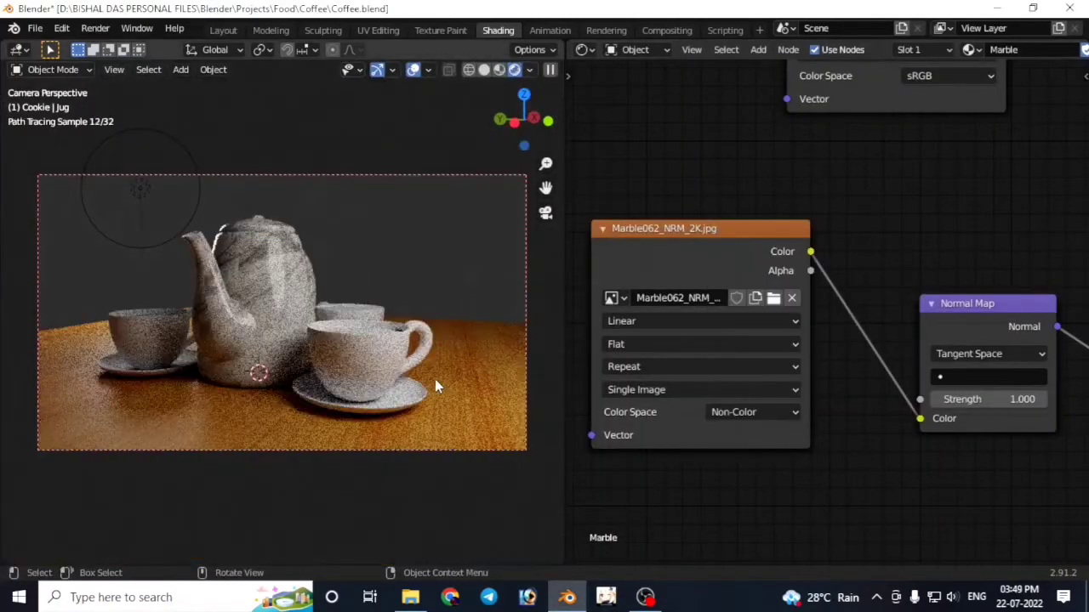
middle_drag(587, 191, 639, 262)
Step: Unwrap the whole teapot mesh with Smart UV Project
key(Tab)
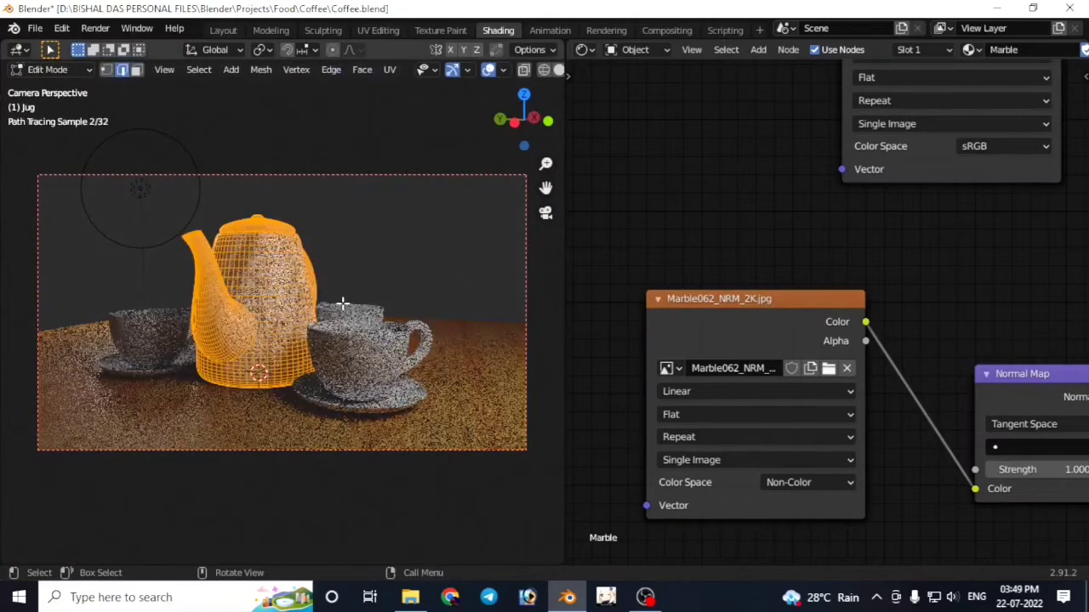
key(u)
click(336, 142)
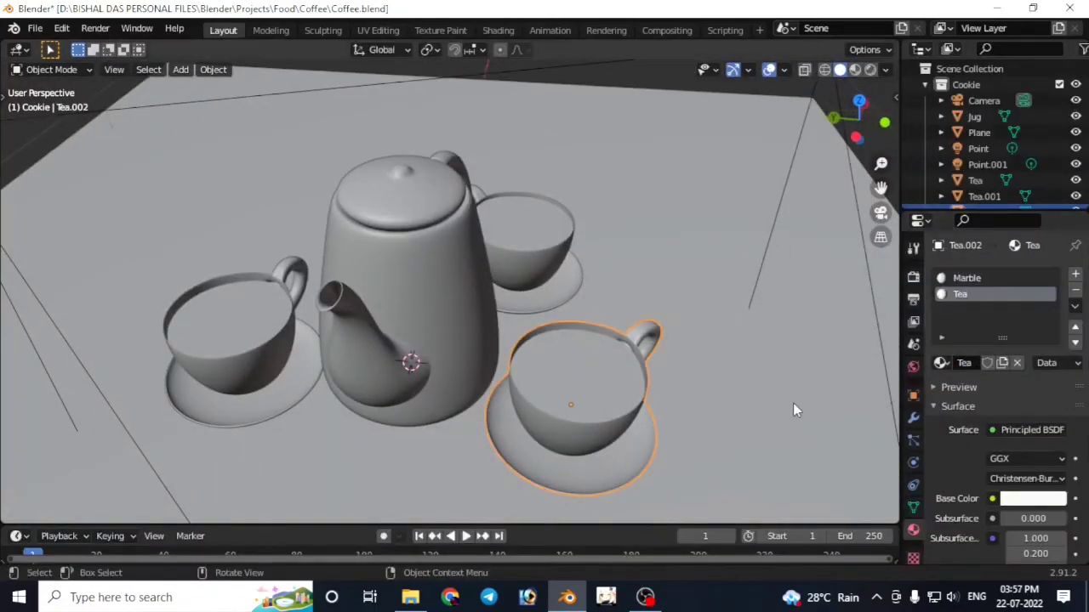
Step: Select the liquid in each cup and assign it the Tea material
key(Tab)
key(Tab)
click(536, 264)
key(Tab)
key(l)
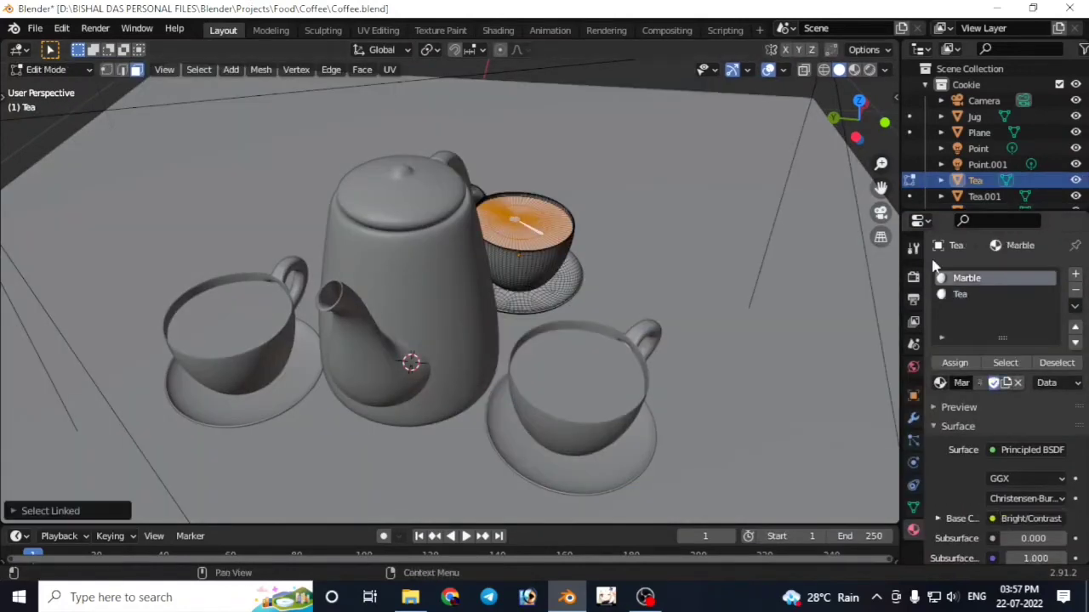
key(Tab)
click(243, 323)
key(Tab)
click(959, 294)
key(l)
click(954, 362)
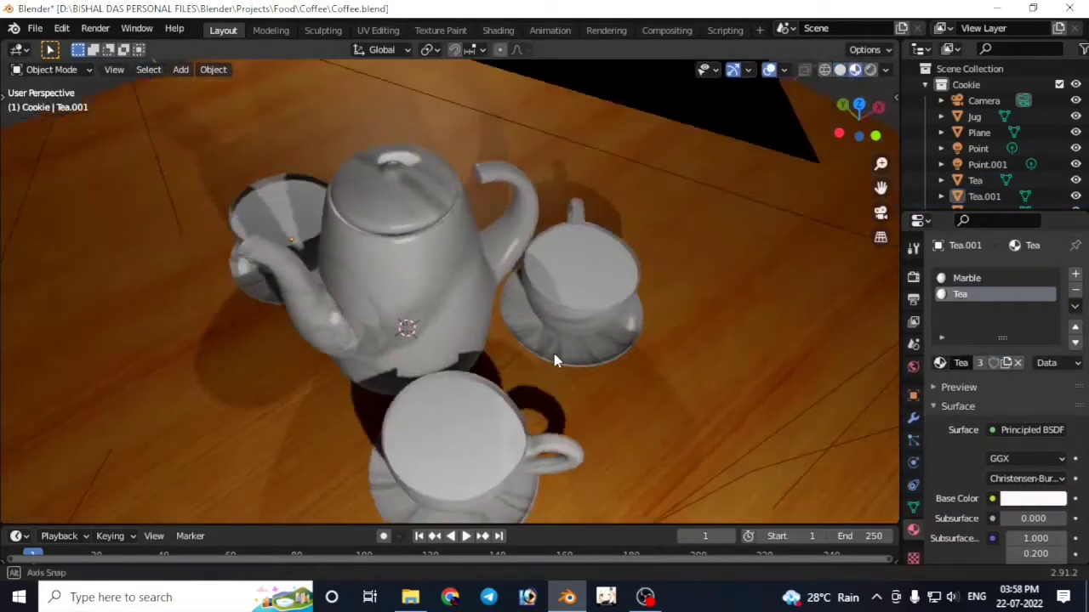
Step: In Shading, set the Tea material's base colour to orange
click(499, 30)
click(961, 238)
click(931, 89)
key(shift+a)
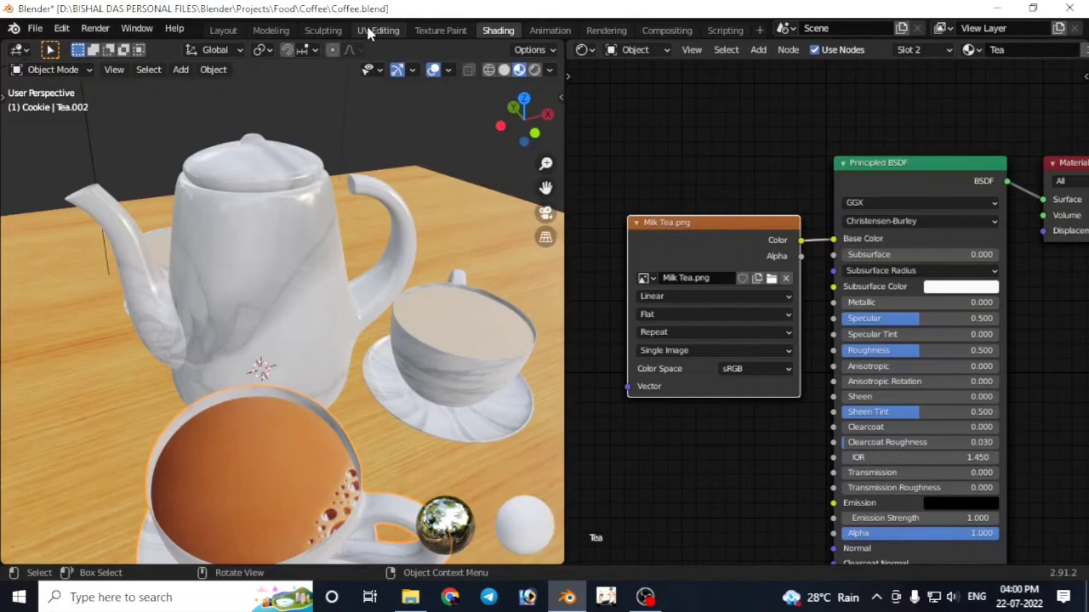
Step: Add a Bump node to the Tea material's node tree
click(368, 31)
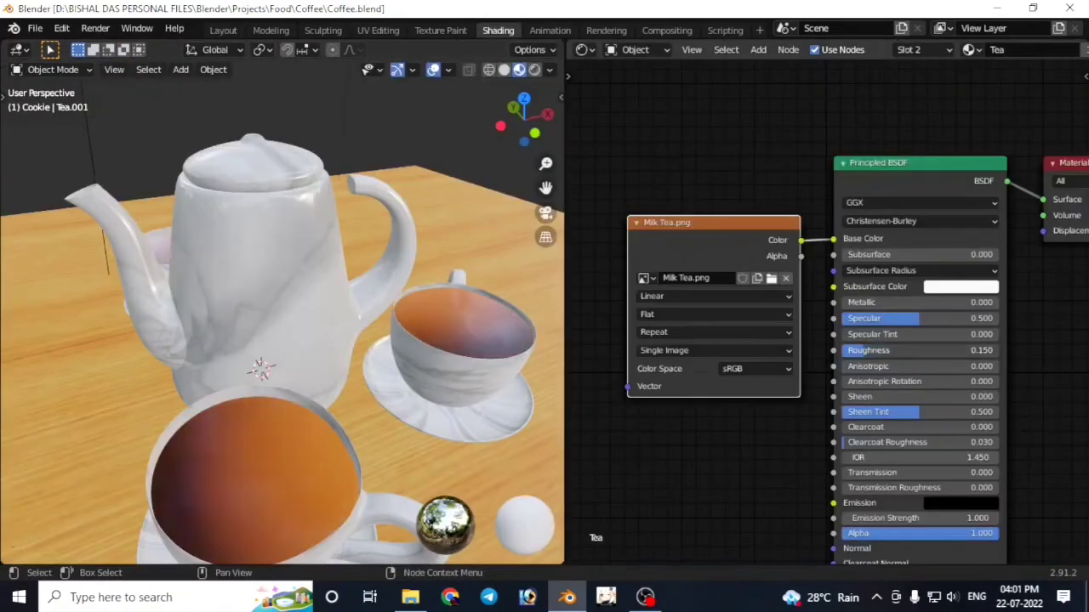
key(shift+a)
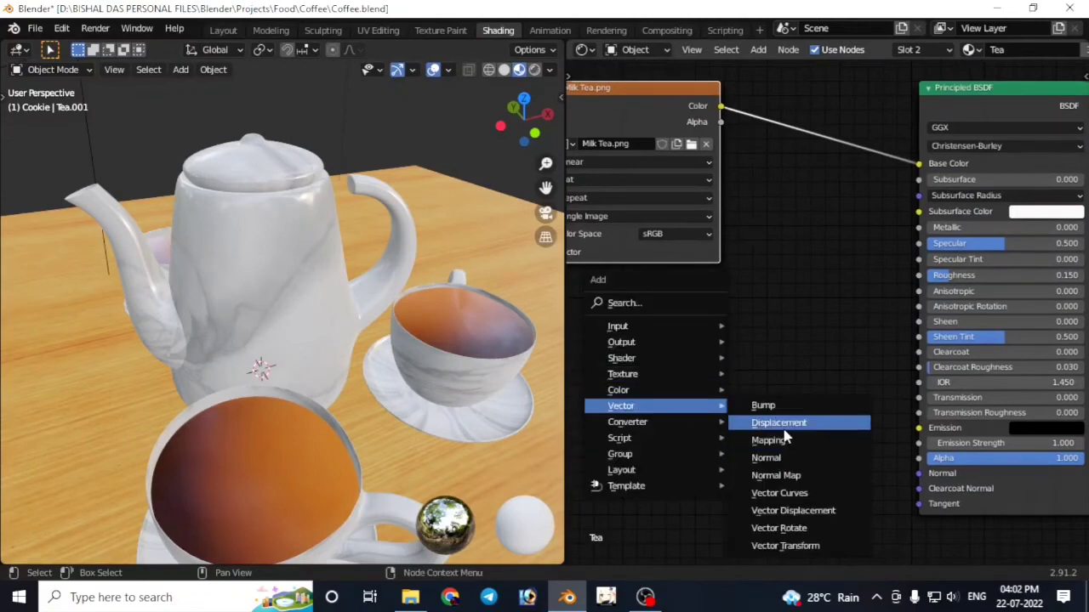
click(763, 404)
click(836, 296)
scroll(707, 377, down, 2)
Step: Add a Hue/Saturation node that takes the Milk Tea image colour and feeds the Bump node
key(shift+a)
click(742, 373)
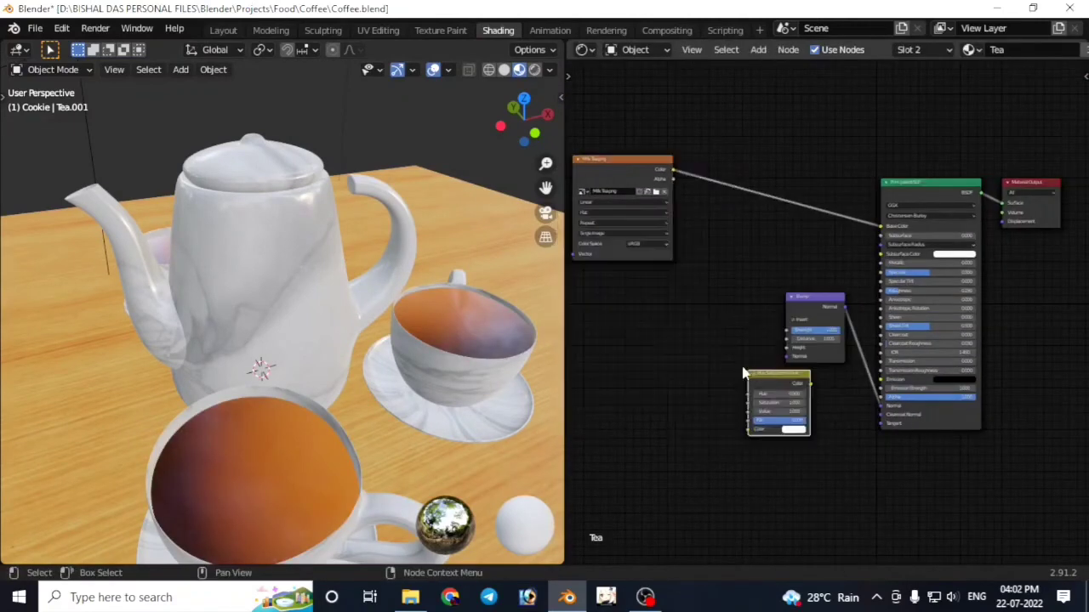
click(693, 255)
drag(672, 169, 691, 313)
drag(785, 336, 786, 340)
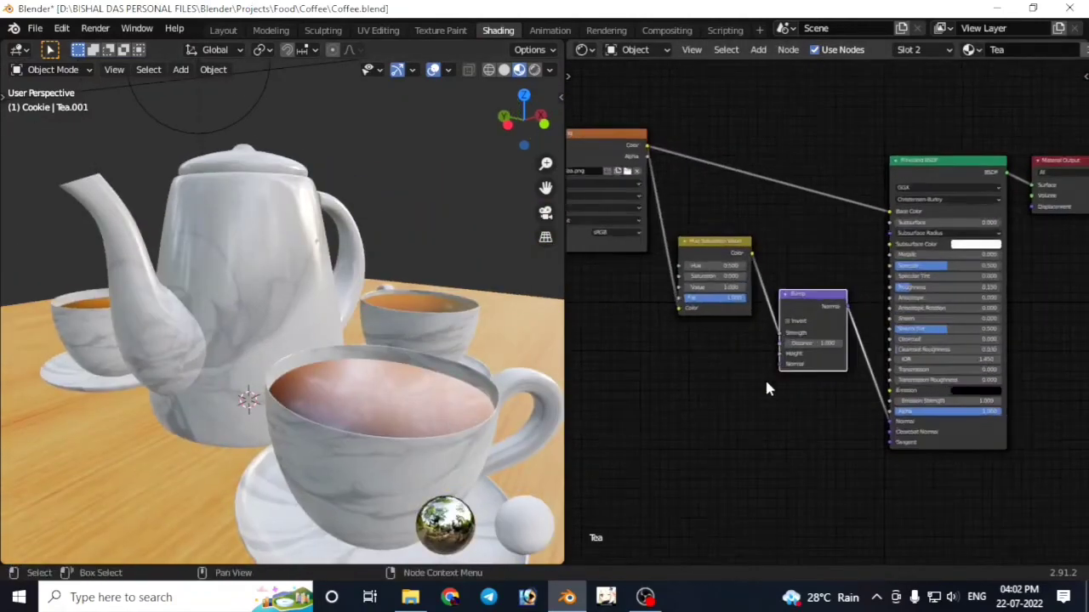
Step: Save the file and return to the main layout with solid viewport shading
scroll(816, 323, up, 4)
key(ctrl+s)
click(223, 29)
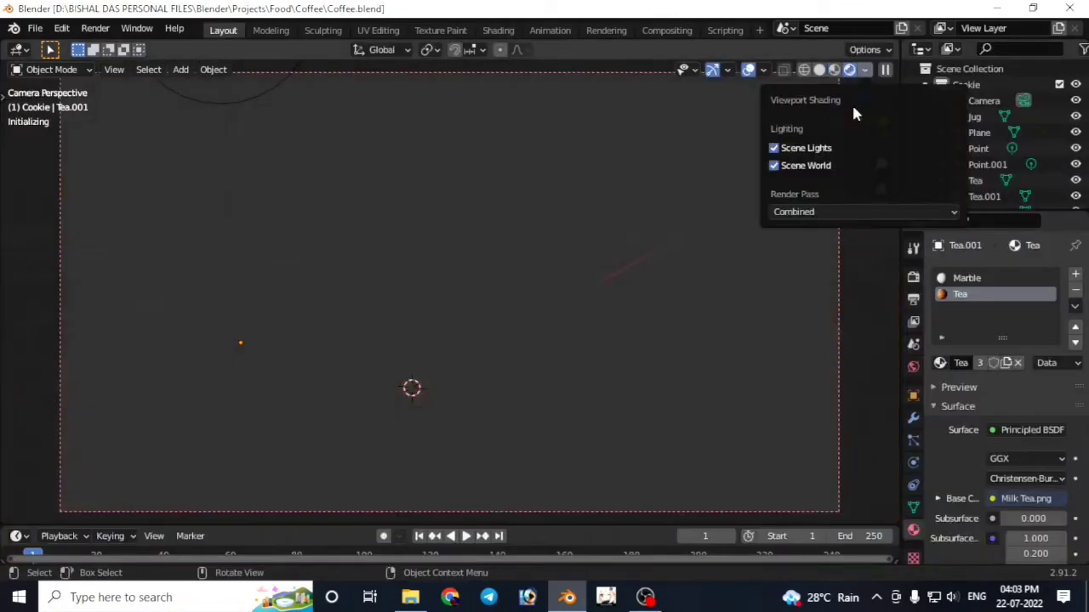
click(839, 70)
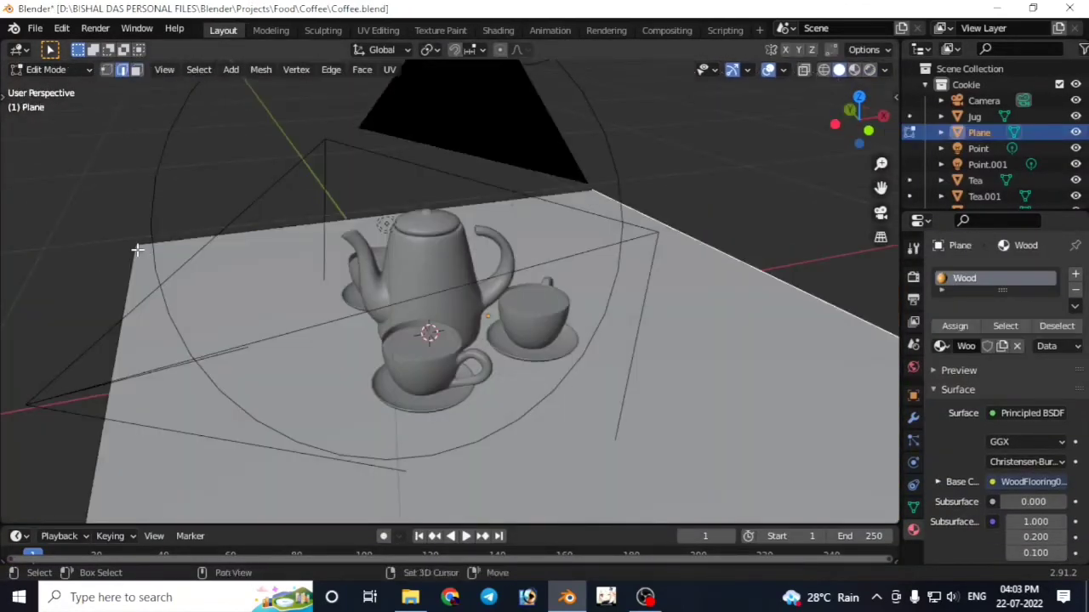